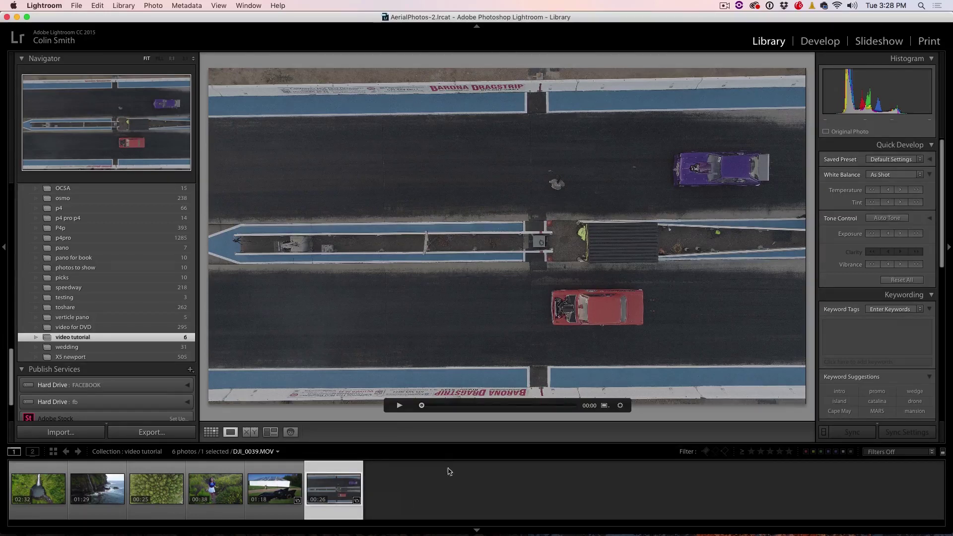
Step: After finding Develop unsupported for video, capture the current drone frame as still DJI_0039-3
left_click(821, 41)
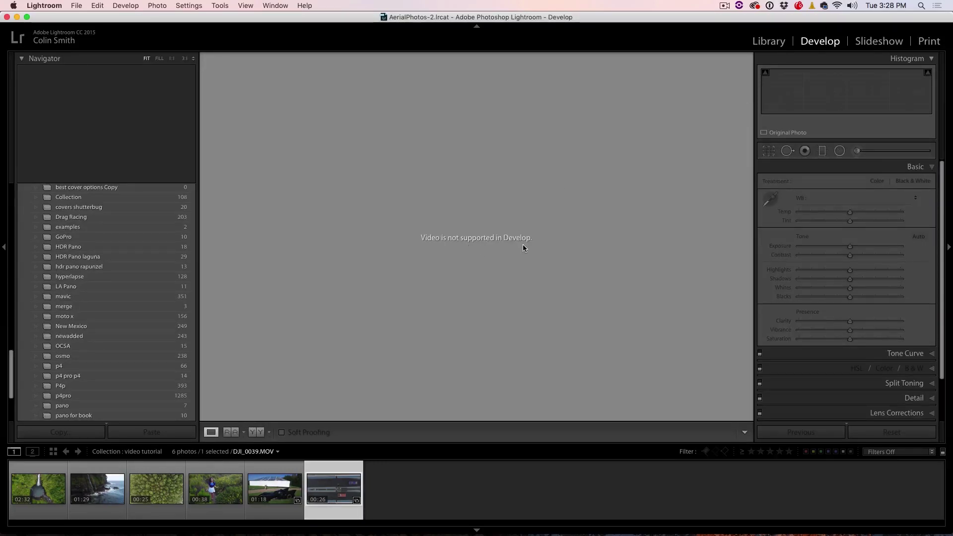
left_click(756, 43)
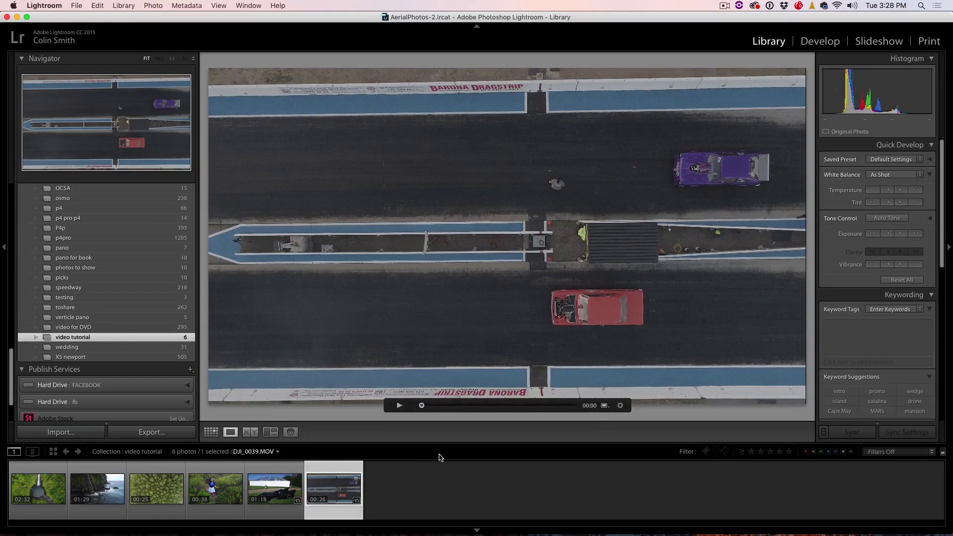
left_click(620, 406)
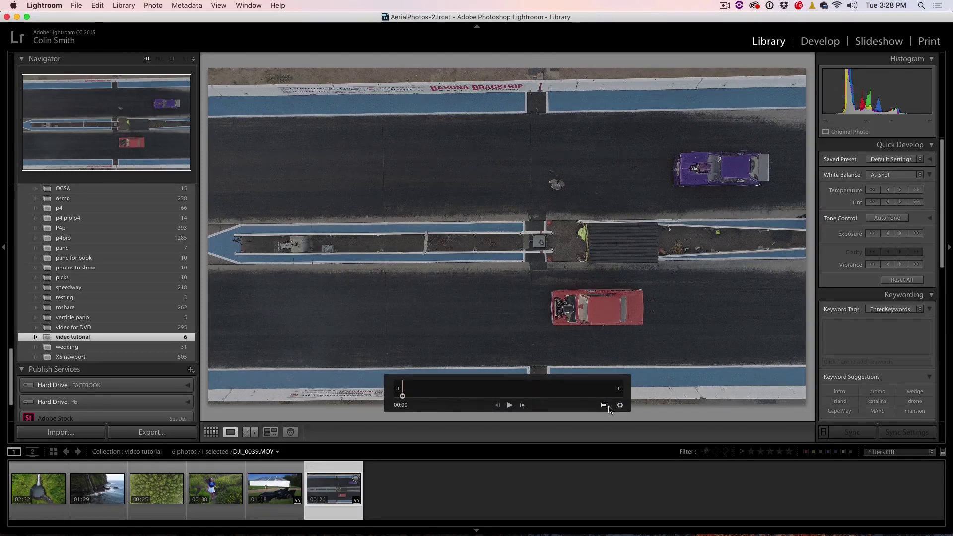
left_click(604, 407)
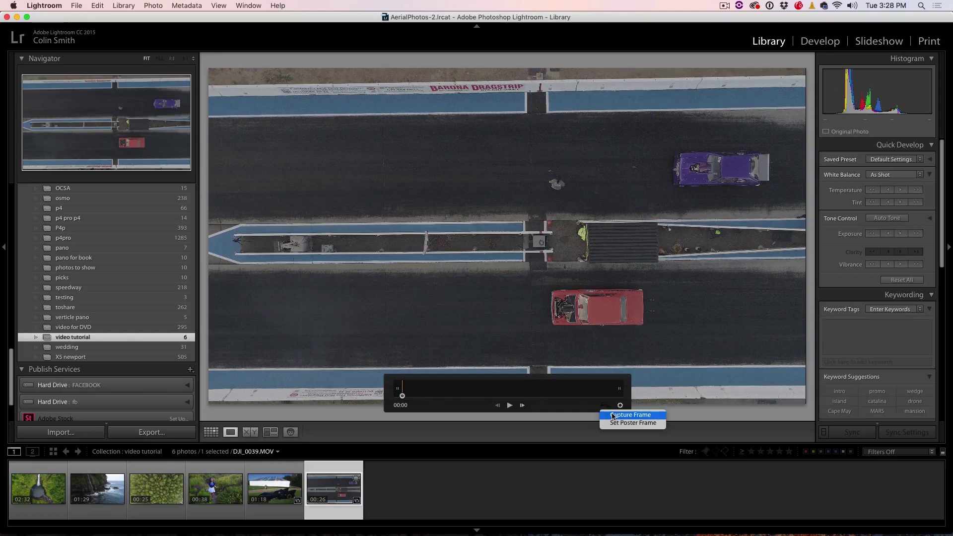
left_click(612, 415)
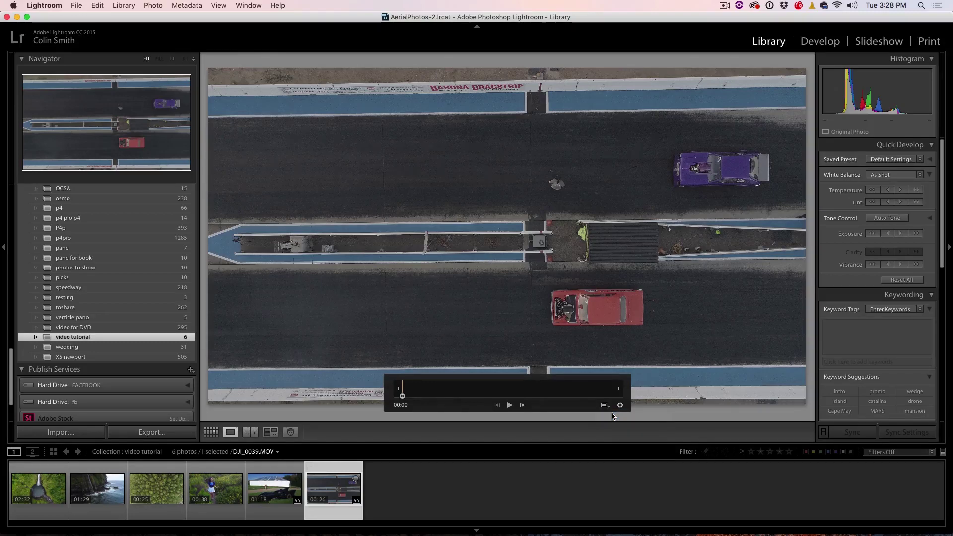
left_click(494, 484)
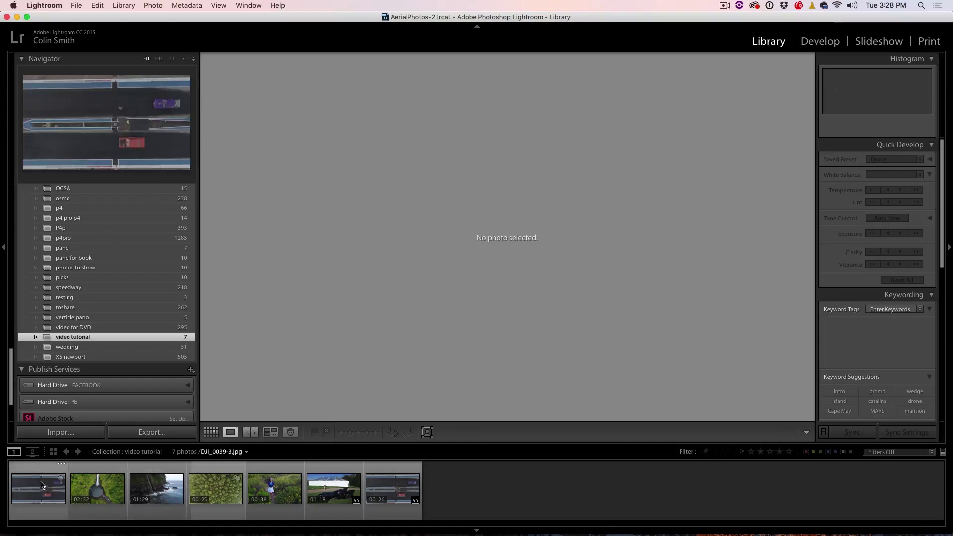
Step: Move the captured still DJI_0039-3 to the filmstrip end and bring it into Develop
left_click_drag(41, 485, 428, 487)
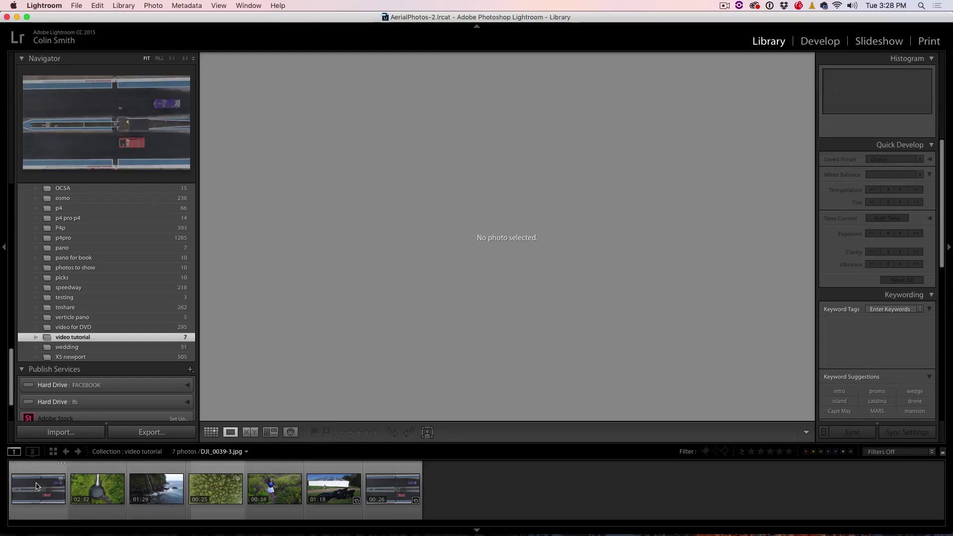
left_click(415, 487)
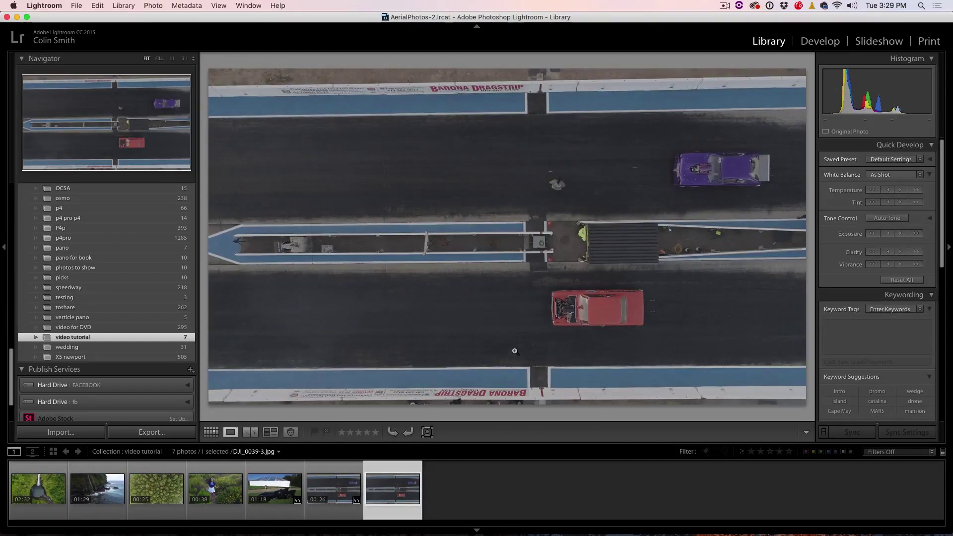
left_click(818, 43)
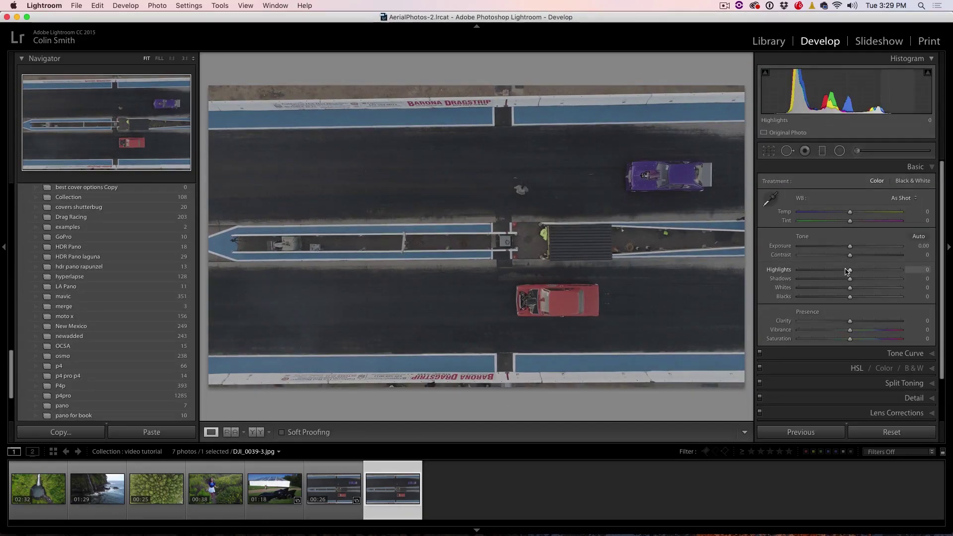
Step: Give the still Contrast +60, Clarity +23 and Temp +8 in the Basic panel
left_click_drag(849, 255, 880, 255)
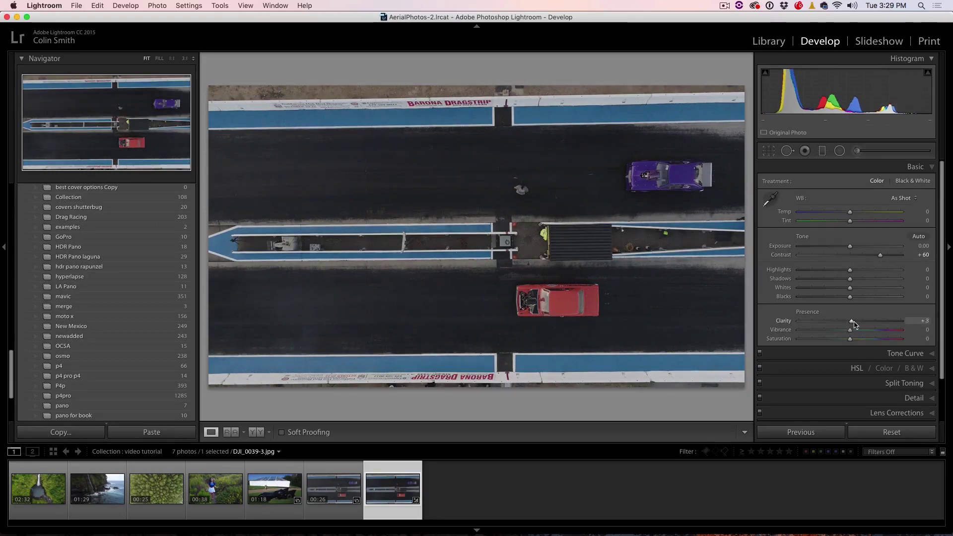
left_click_drag(849, 321, 861, 320)
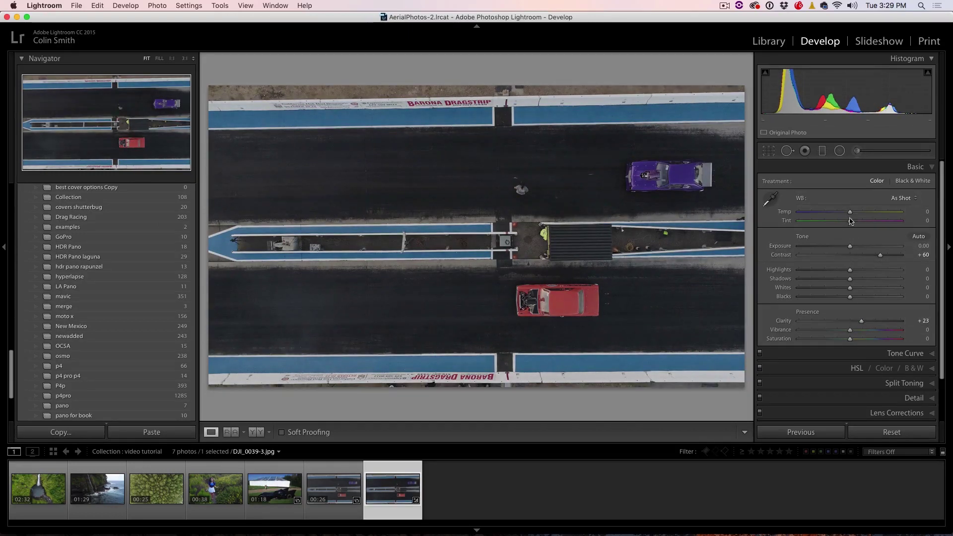
left_click_drag(849, 212, 853, 212)
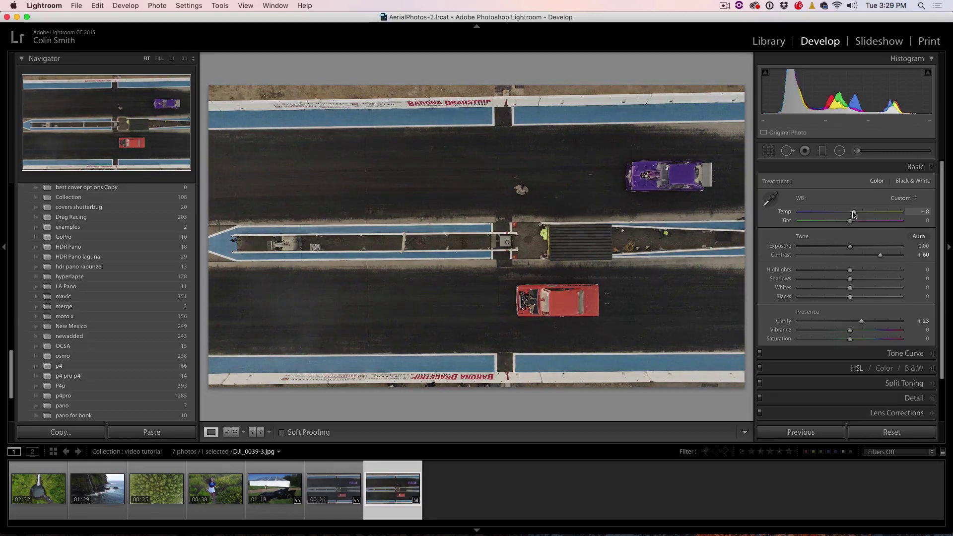
Step: Select the still plus the drag-strip video and synchronize the still's adjustments onto the video
left_click(334, 489)
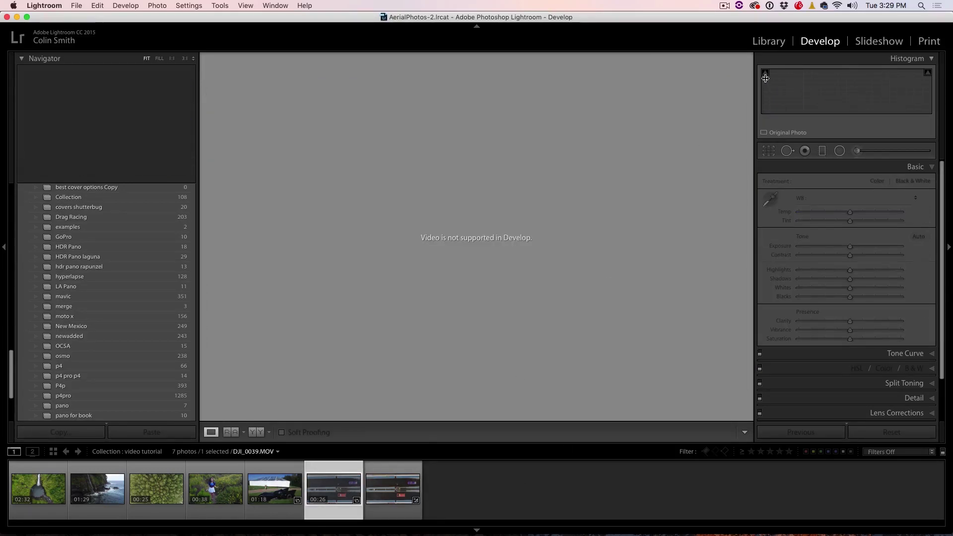
left_click(769, 40)
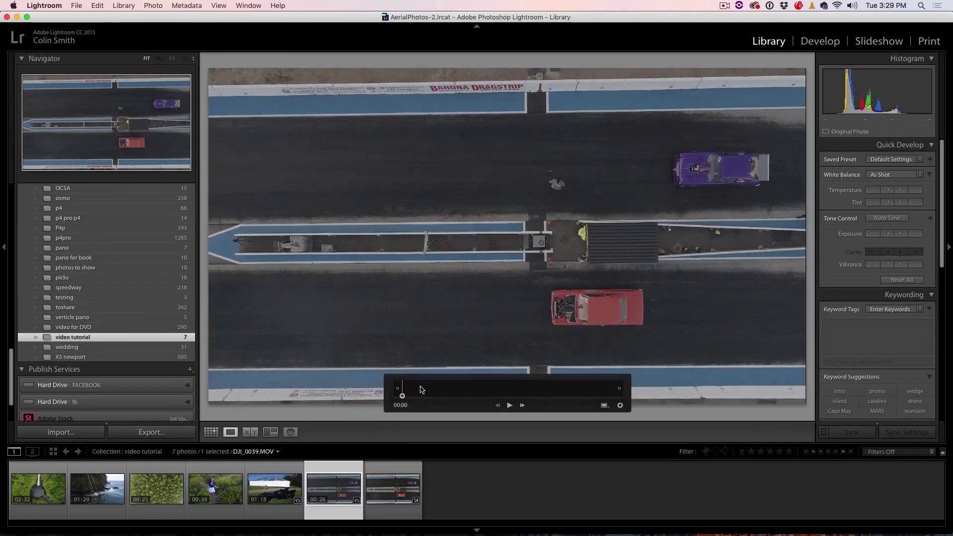
left_click(402, 489)
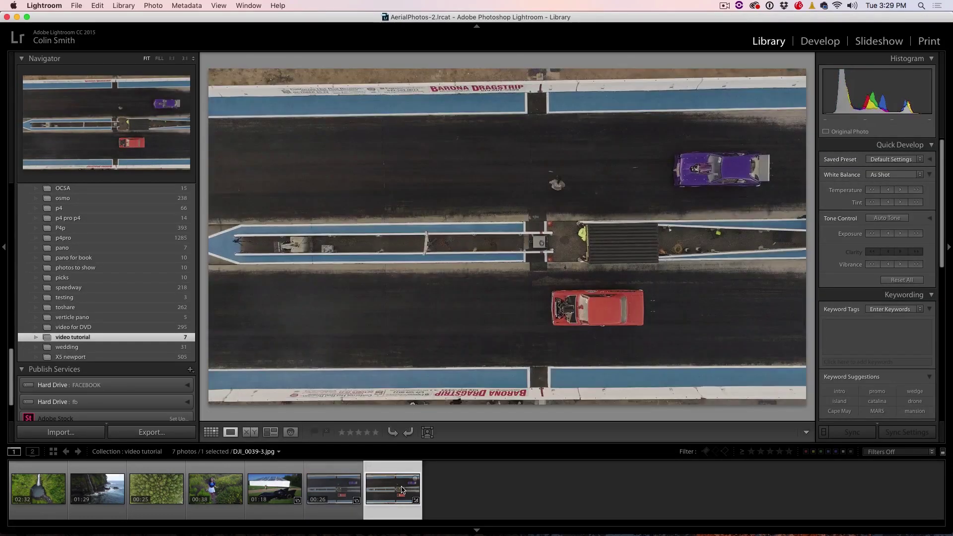
left_click(334, 491, "shift")
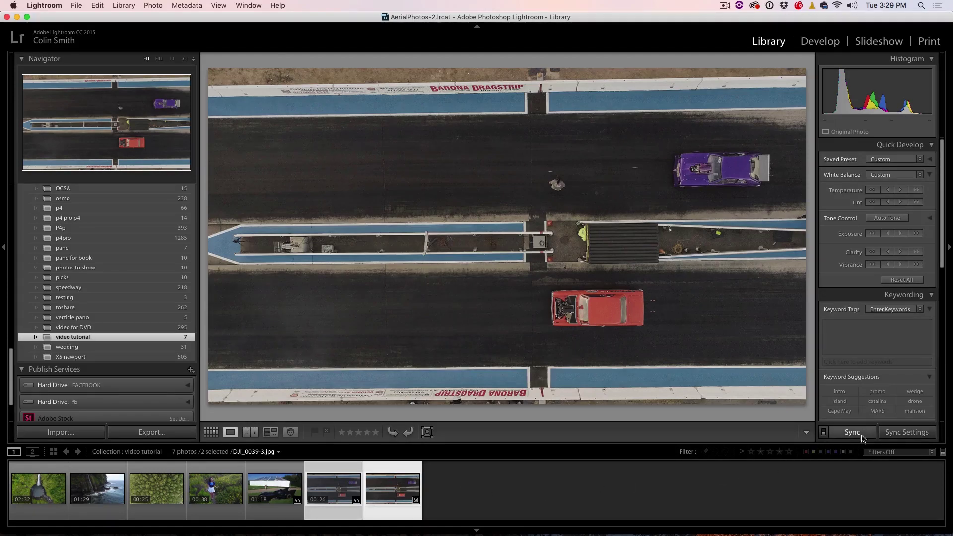
left_click(907, 432)
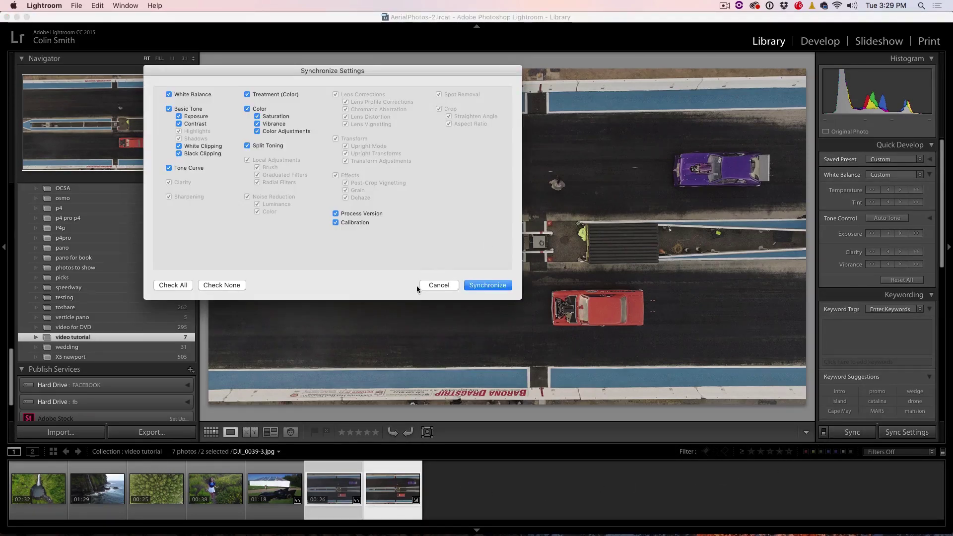
left_click(487, 286)
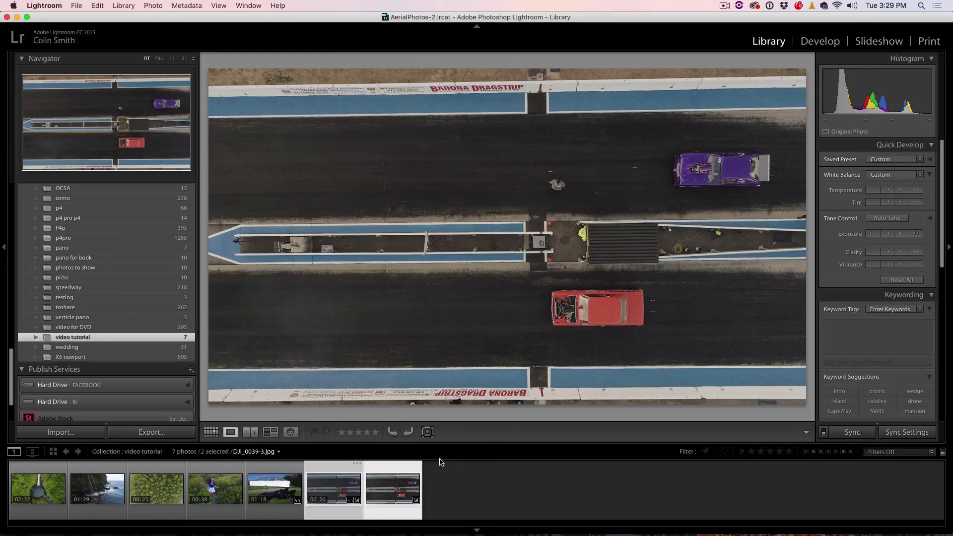
Step: Make the video active and scrub to about 00:10 to preview the synced look
left_click(345, 492)
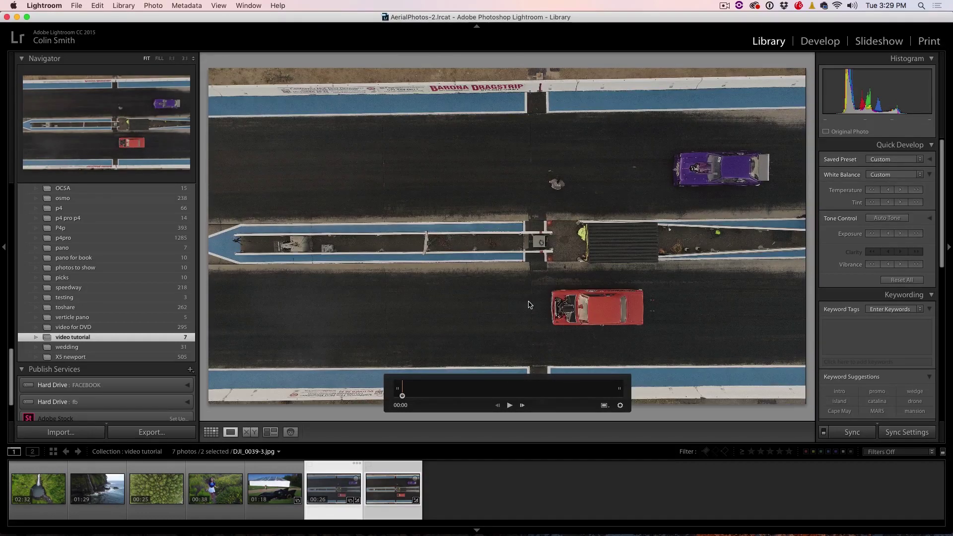
left_click_drag(401, 395, 485, 390)
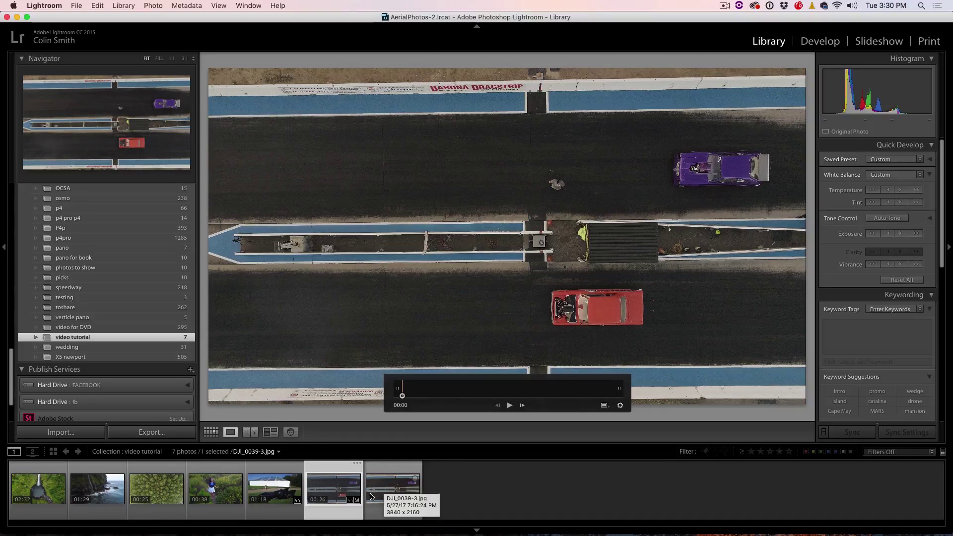
Step: Remove the first captured still from the collection
left_click(376, 493)
right_click(394, 491)
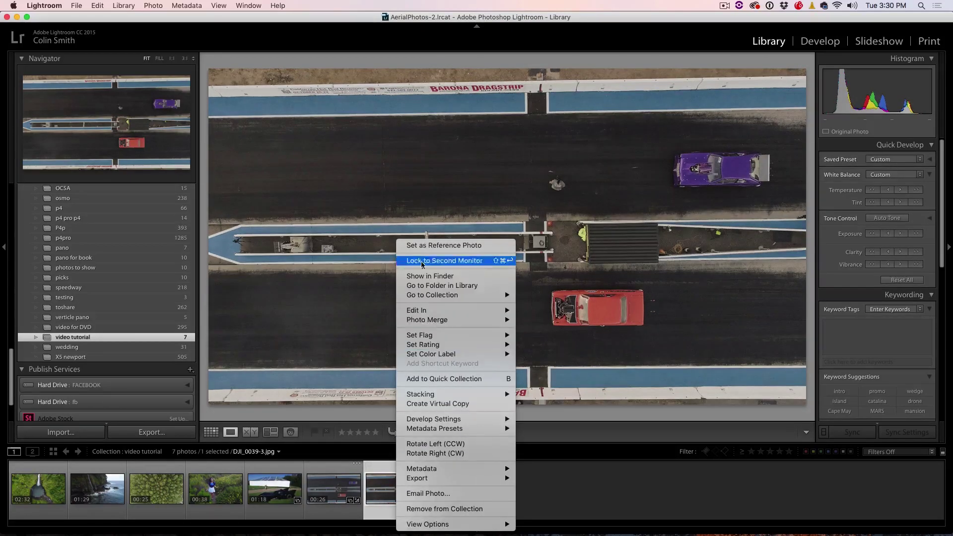
left_click(530, 481)
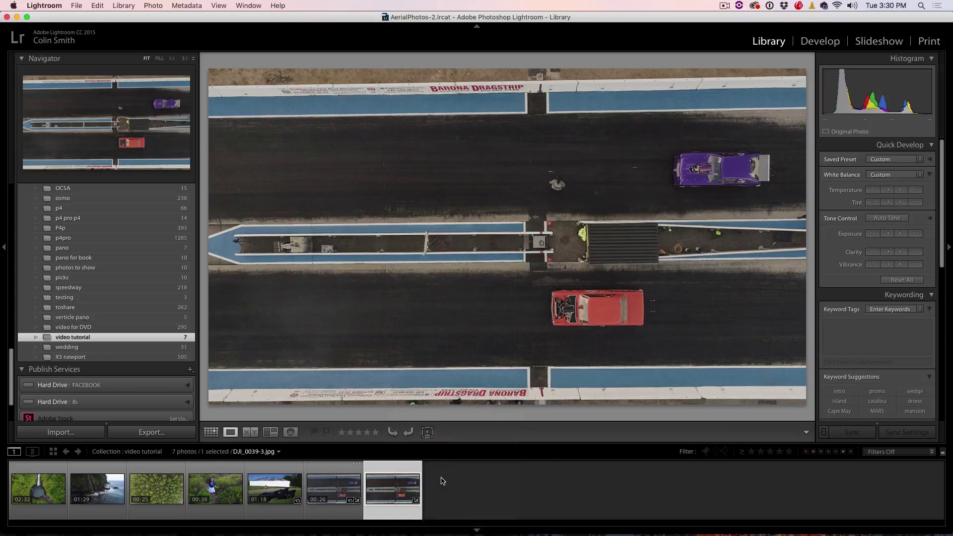
key("Delete")
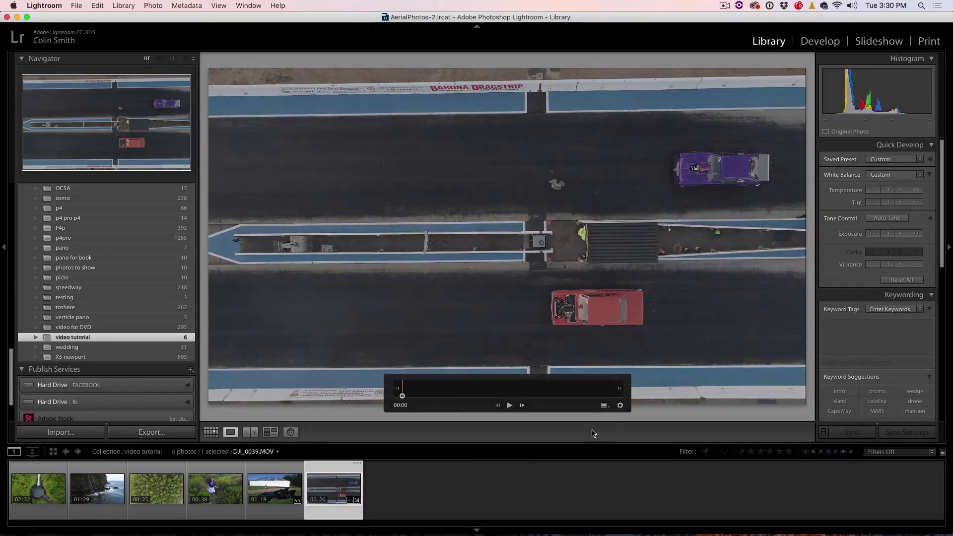
Step: Scrub the video to about 00:07 and capture that frame as new still DJI_0039-4, then select it
left_click_drag(402, 395, 466, 398)
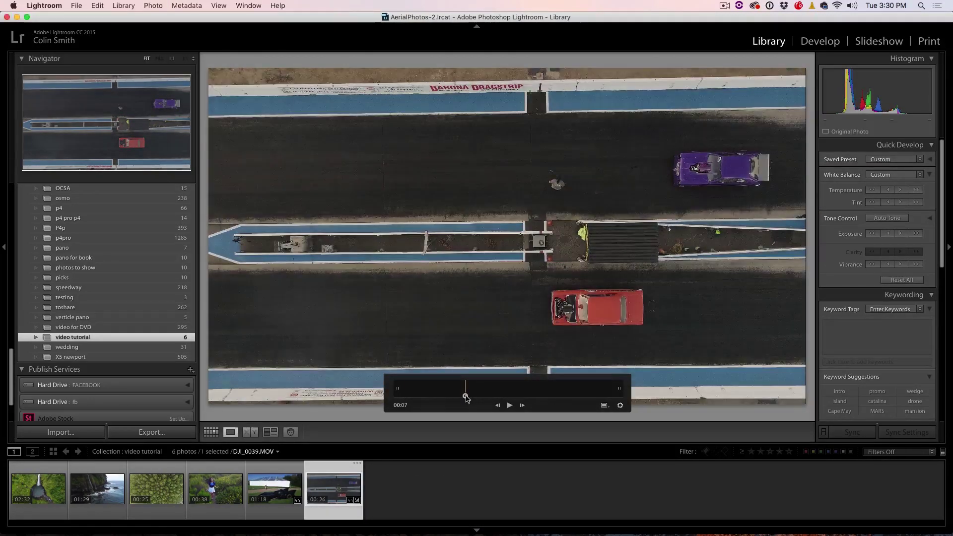
left_click(619, 406)
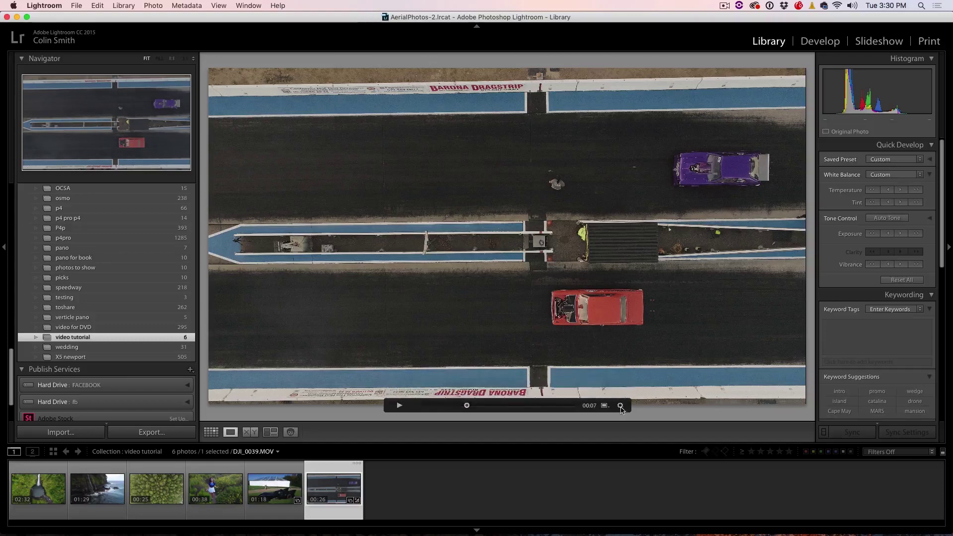
left_click(605, 406)
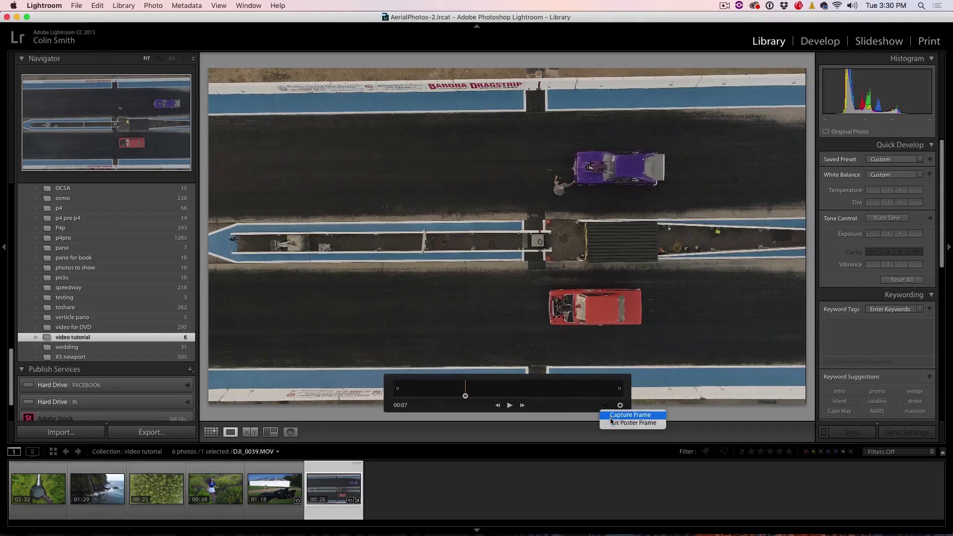
left_click(614, 422)
left_click(33, 491)
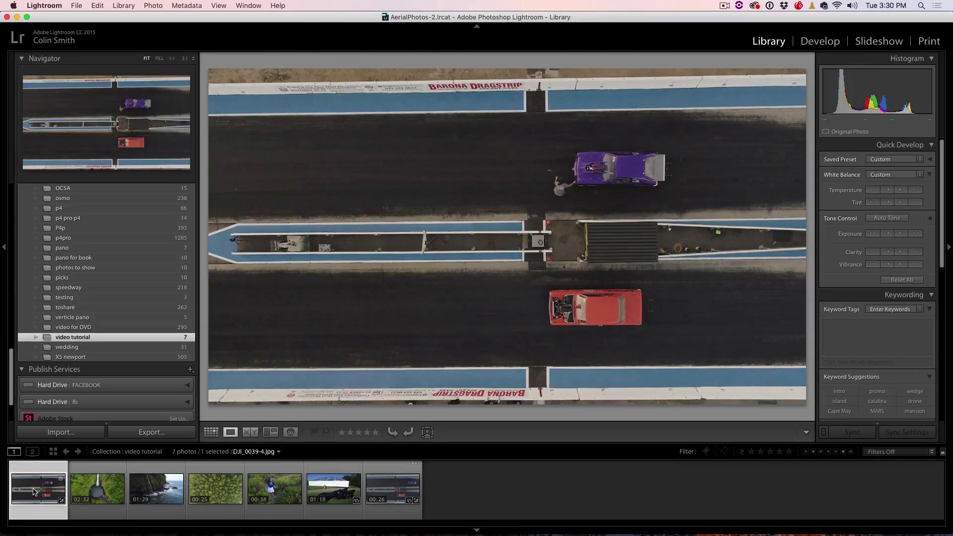
Step: In Split Toning set the highlight hue toward yellow (44) and shadow hue toward cyan
left_click(819, 42)
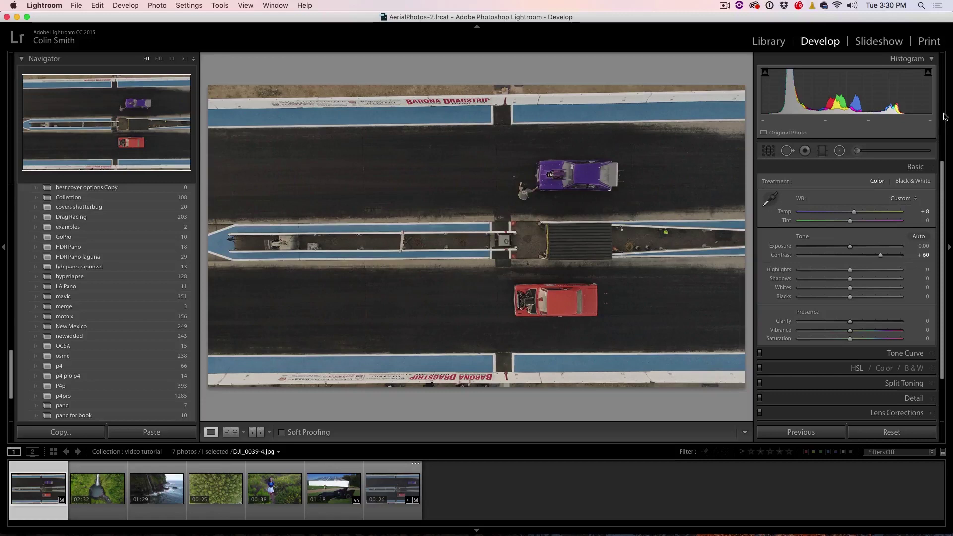
left_click(929, 383)
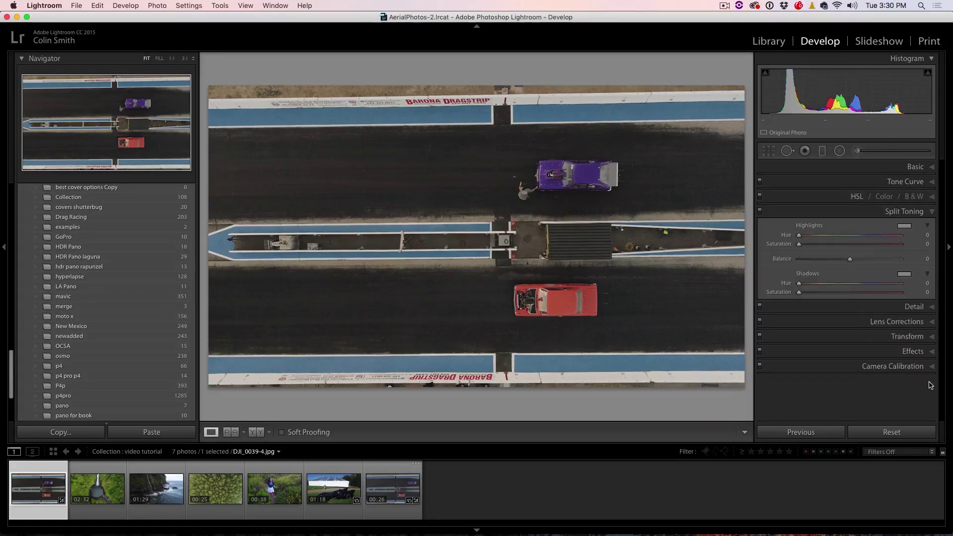
left_click_drag(807, 235, 824, 239)
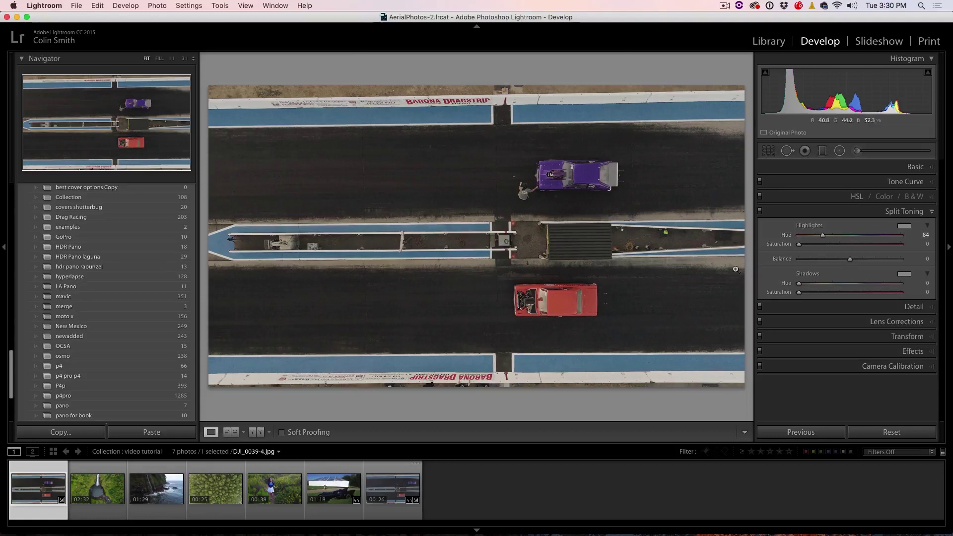
left_click_drag(798, 284, 831, 289)
Step: Set highlight saturation 35, shadow saturation 30 and shadow hue 183, then return to Basic
mouse_move(805, 246)
left_mouse_down()
mouse_move(837, 244)
mouse_move(814, 235)
left_mouse_up()
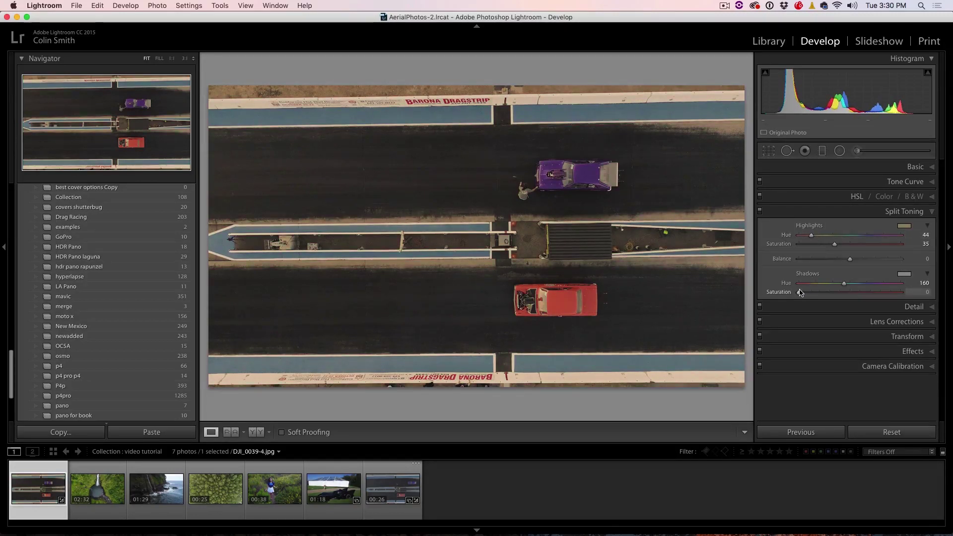
left_click_drag(799, 292, 831, 293)
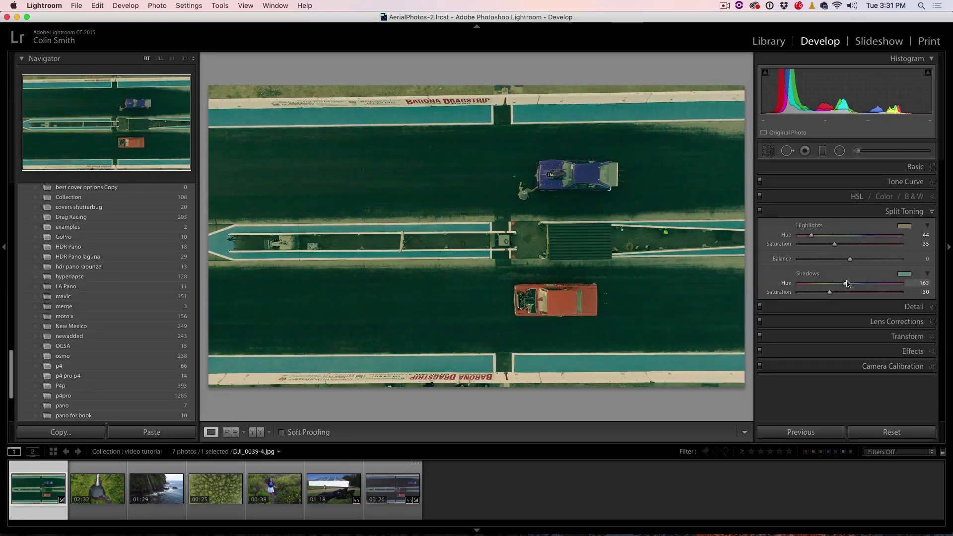
left_click_drag(843, 284, 851, 283)
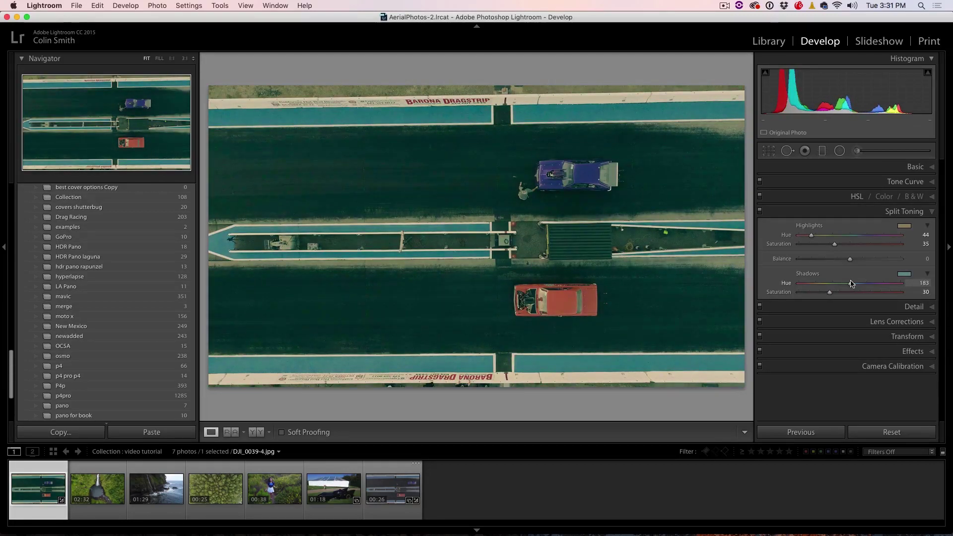
left_click(930, 169)
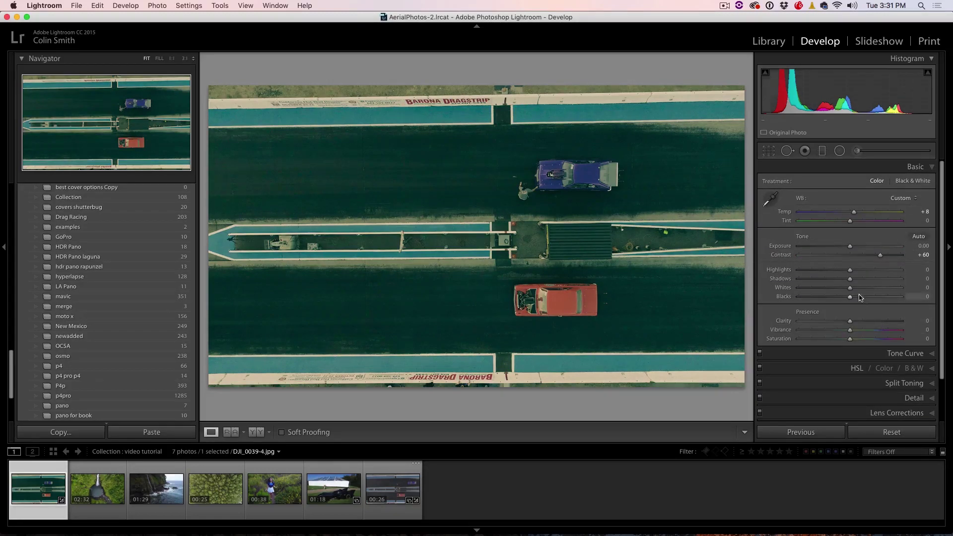
Step: Darken Blacks to -28 and lower Vibrance to -10
left_click_drag(851, 296, 836, 296)
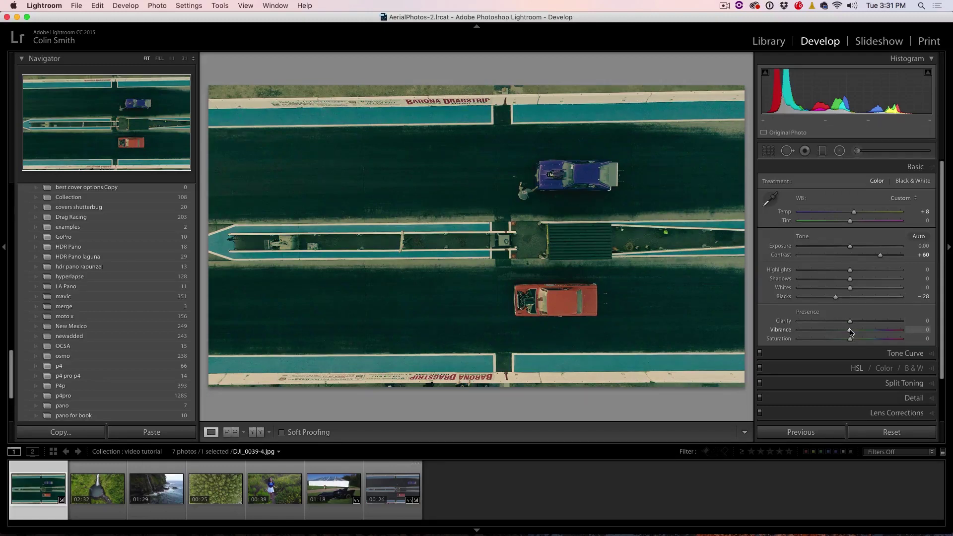
left_click_drag(850, 329, 856, 324)
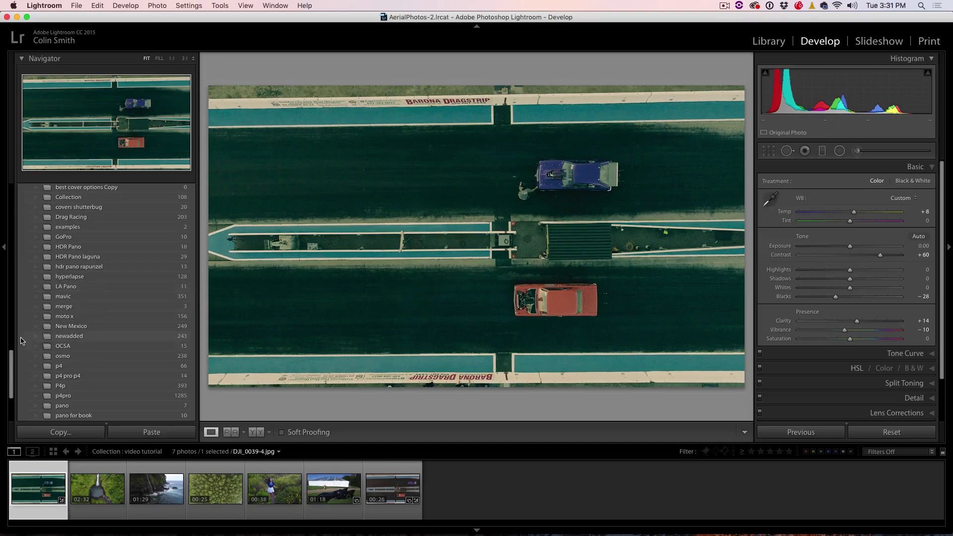
left_click_drag(8, 360, 9, 183)
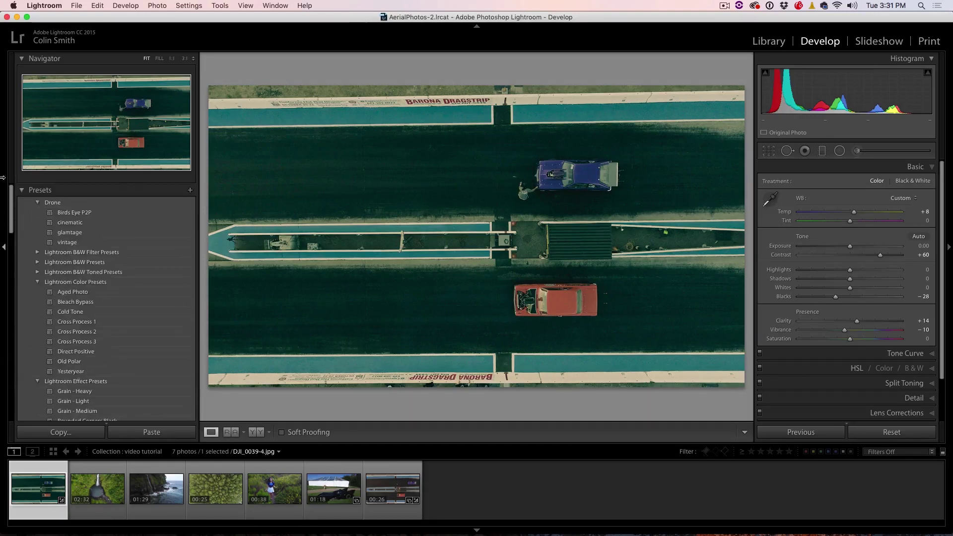
Step: Create a develop preset named 'faded cine' in the Drone folder from the current settings
left_click(190, 191)
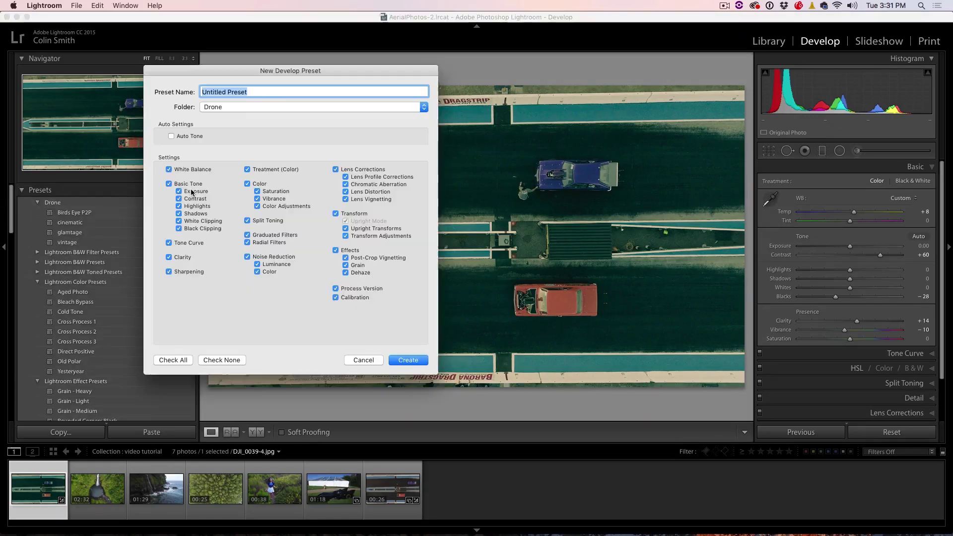
left_click(235, 108)
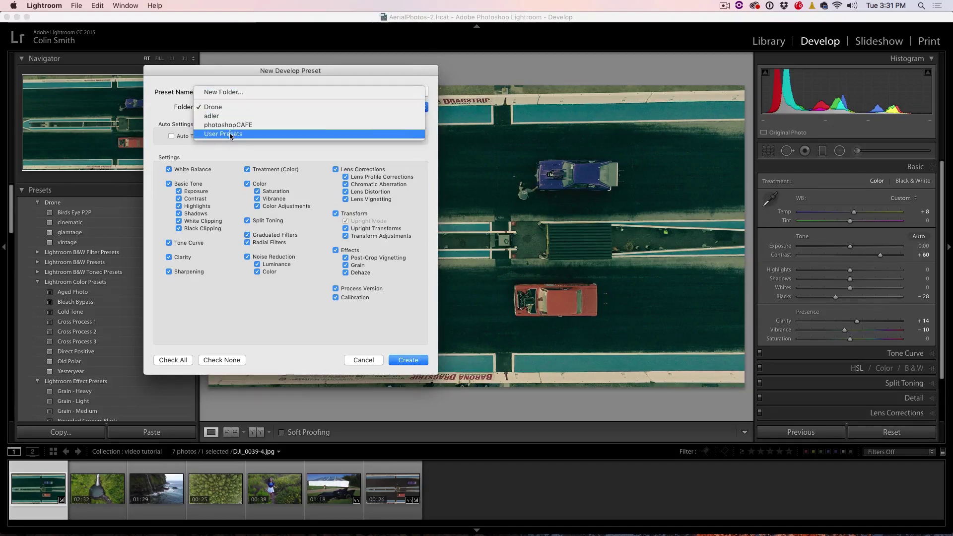
left_click(227, 106)
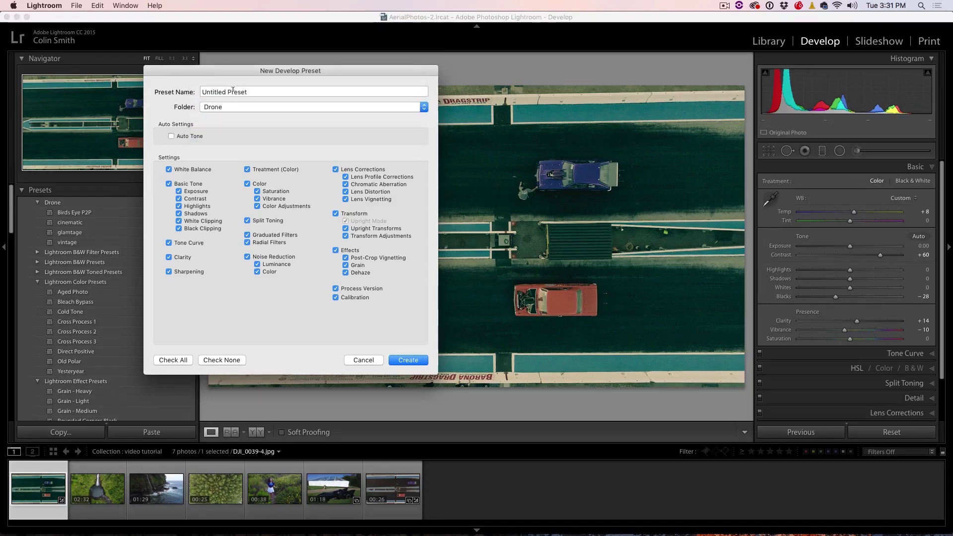
triple_click(234, 91)
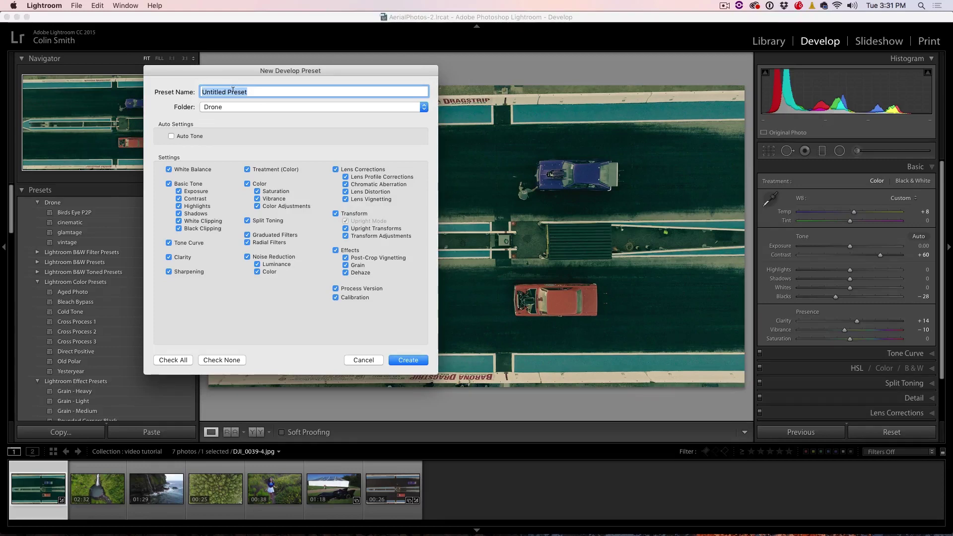
type("faded c")
type("ine")
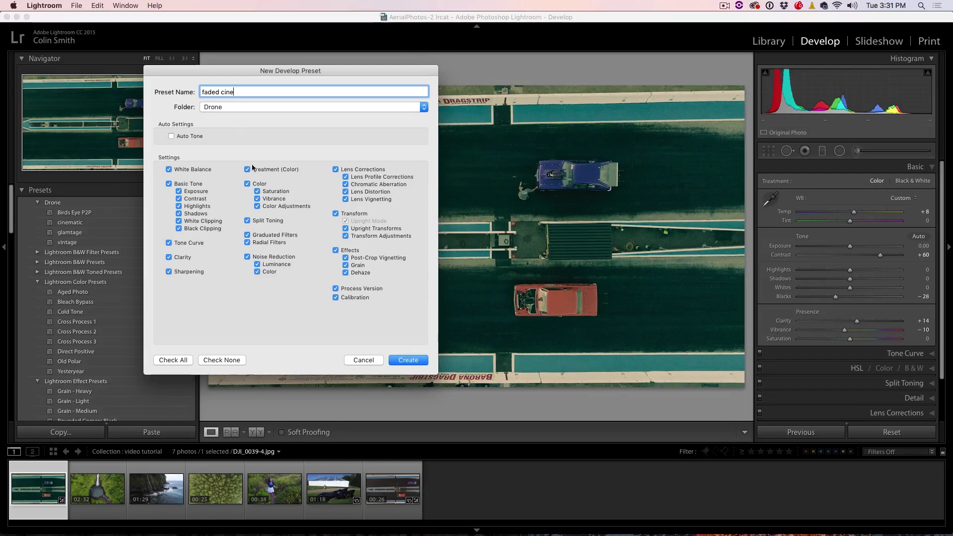
left_click(408, 359)
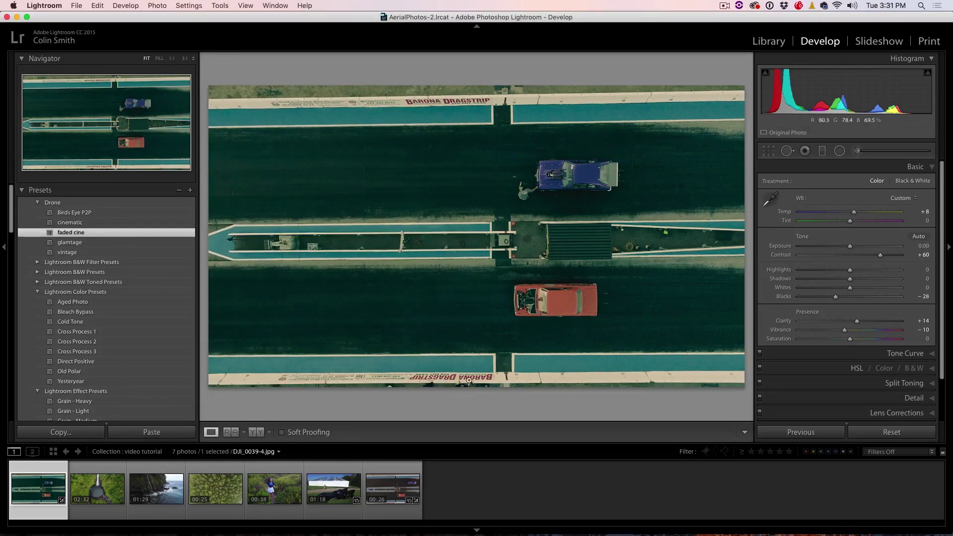
Step: Select the DJI_0039 video in Library and apply the Drone 'faded cine' saved preset
left_click(396, 485)
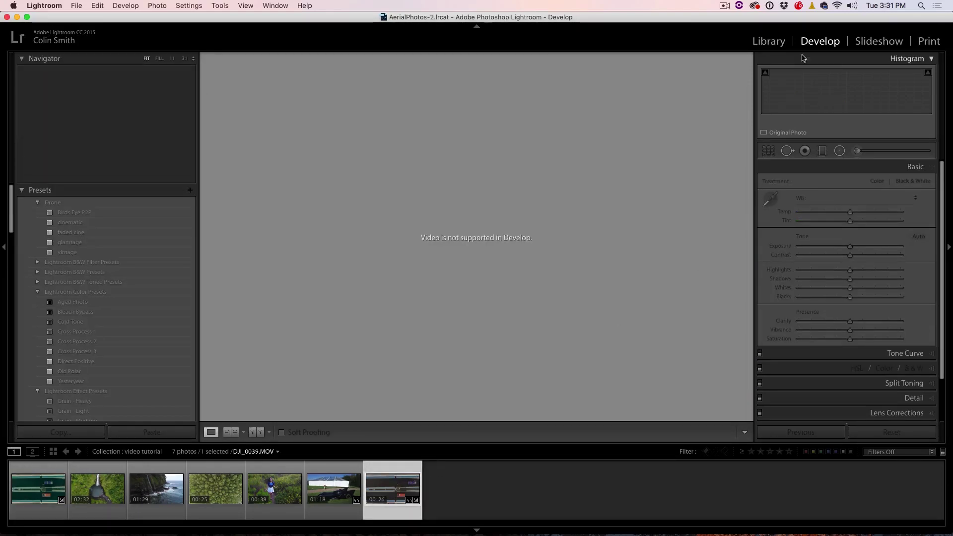
key("e")
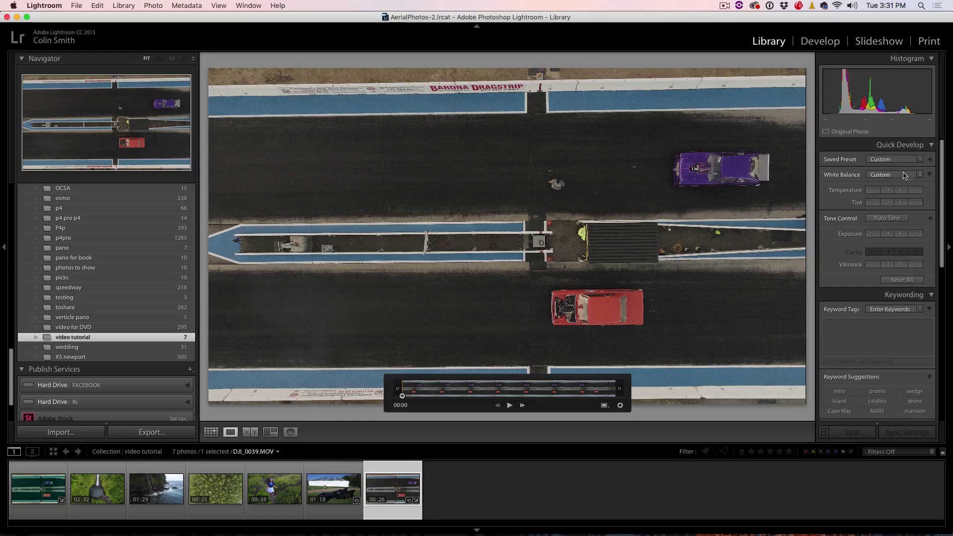
left_click(919, 160)
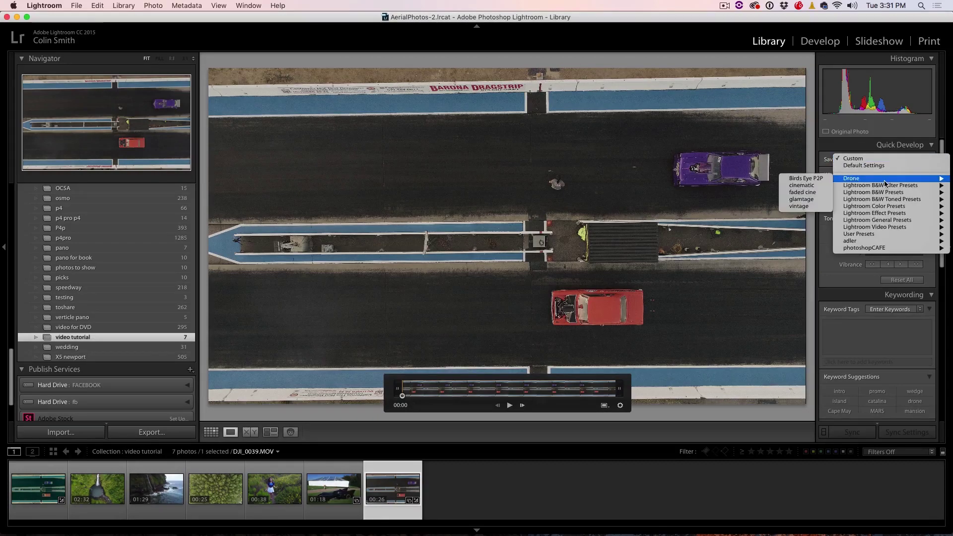
mouse_move(886, 179)
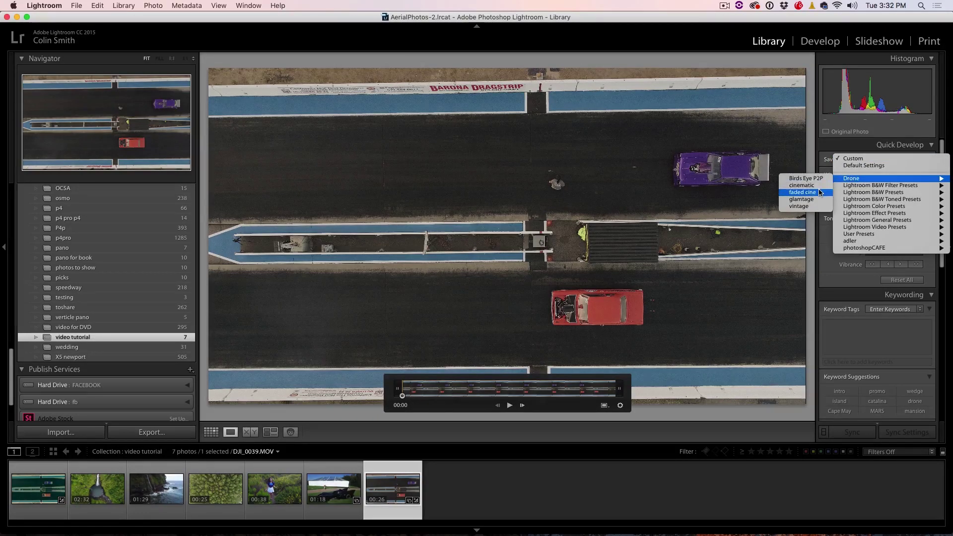
left_click(819, 192)
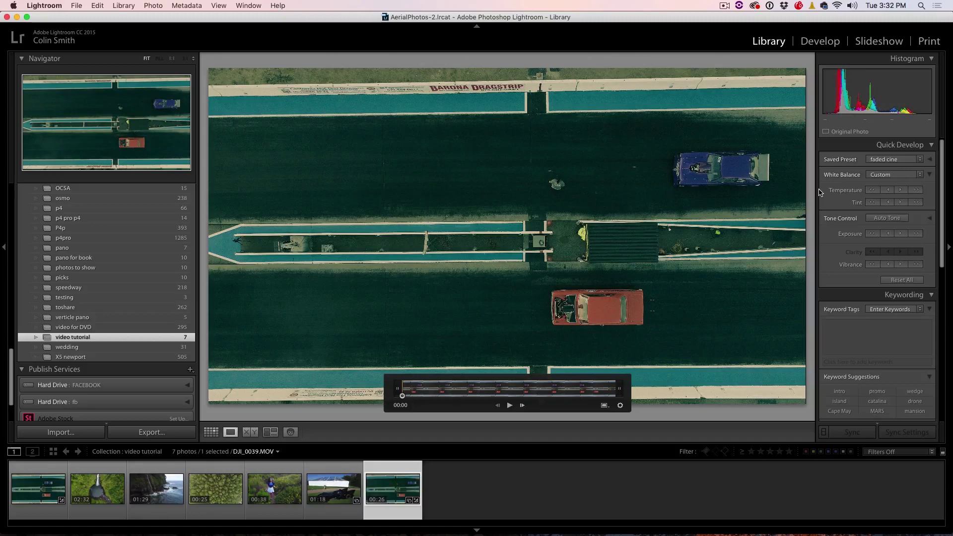
Step: Swap to the Drone 'cinematic' preset and preview the clip about 14 seconds in
left_click(916, 159)
mouse_move(885, 183)
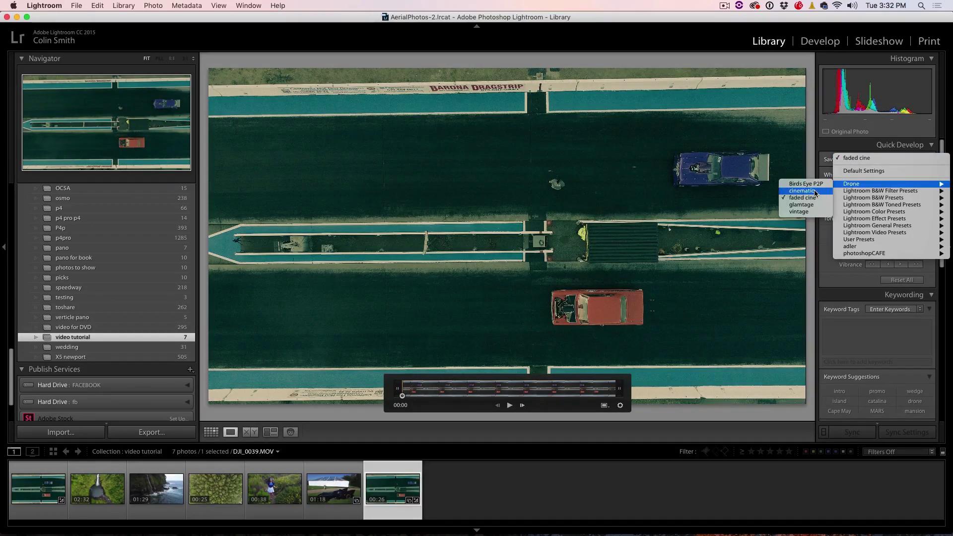
left_click(814, 191)
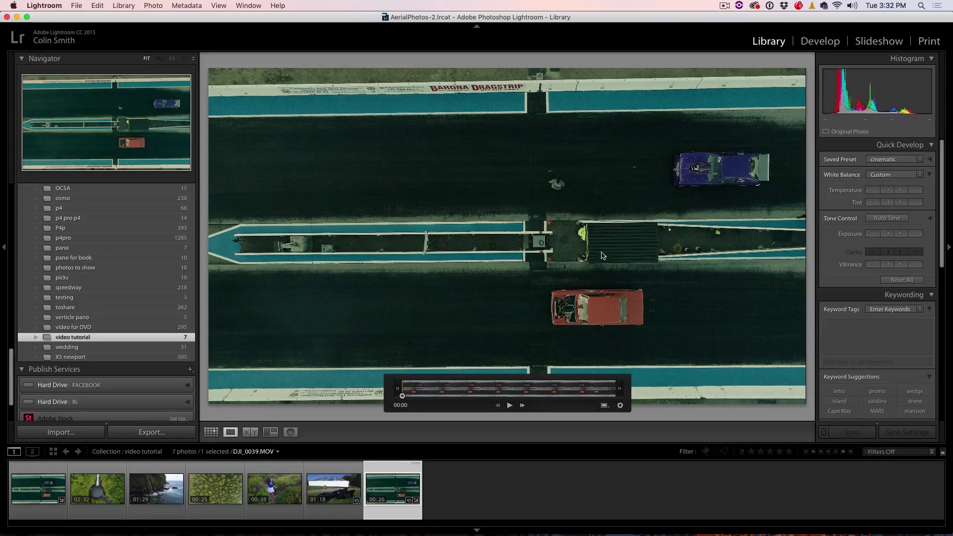
left_click_drag(441, 389, 520, 395)
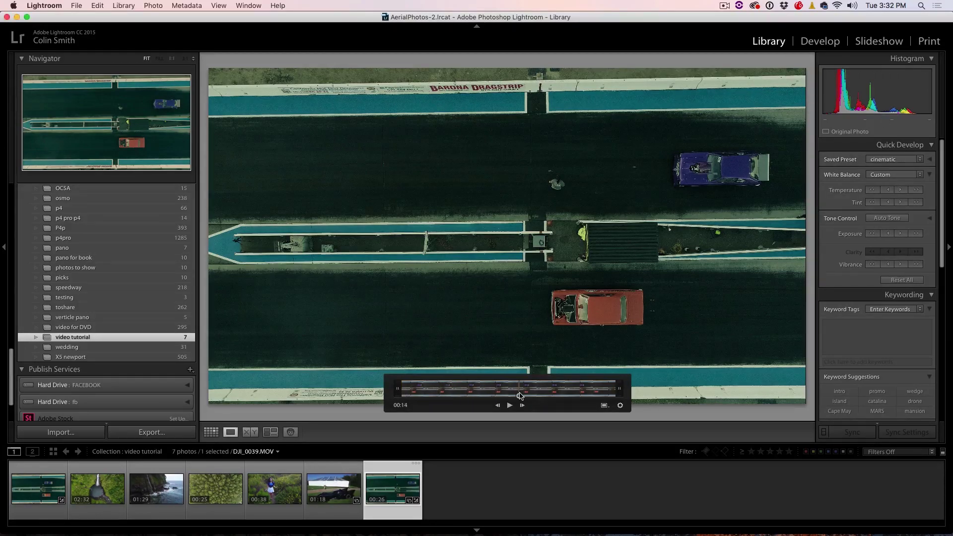
Step: Bring up the girl-in-flowers clip DJI_0064 and move to its 20-second point
left_click(290, 497)
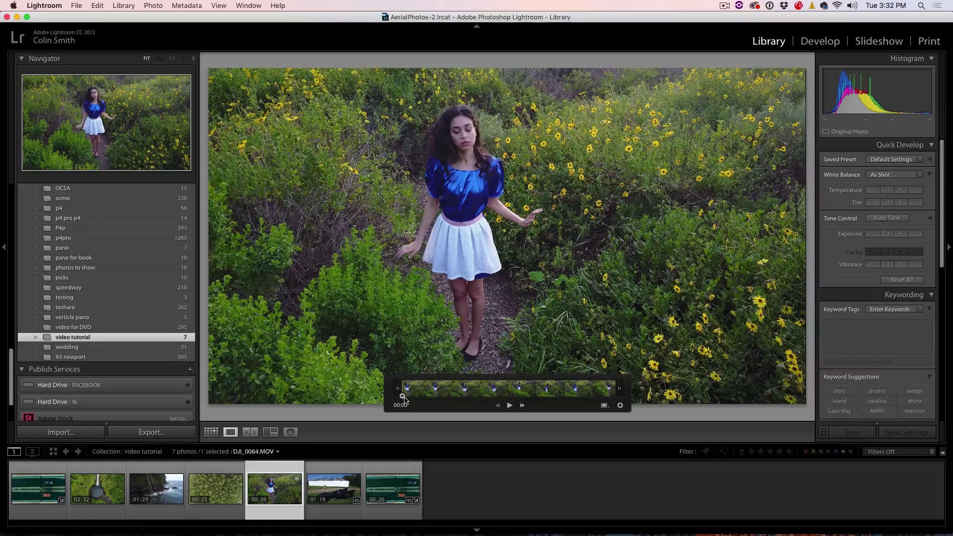
left_click_drag(402, 395, 447, 400)
left_click(515, 398)
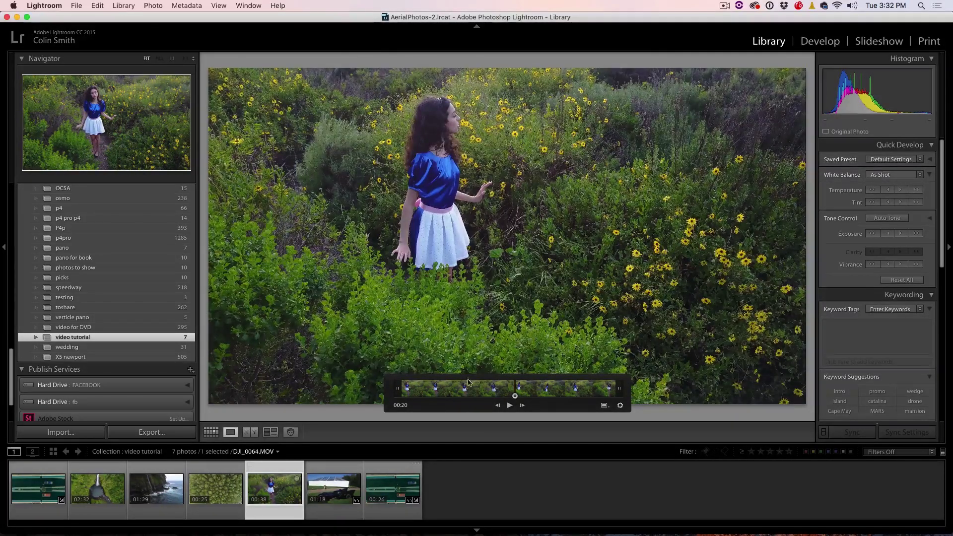
Step: Apply the cinematic preset, then replace it with photoshopCAFE's 'Underworld' preset
left_click(920, 159)
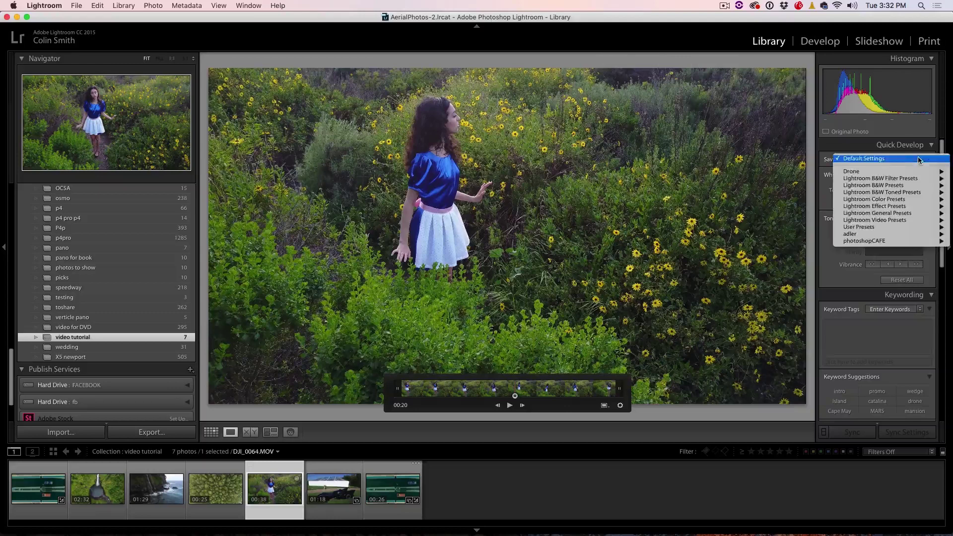
left_click(823, 179)
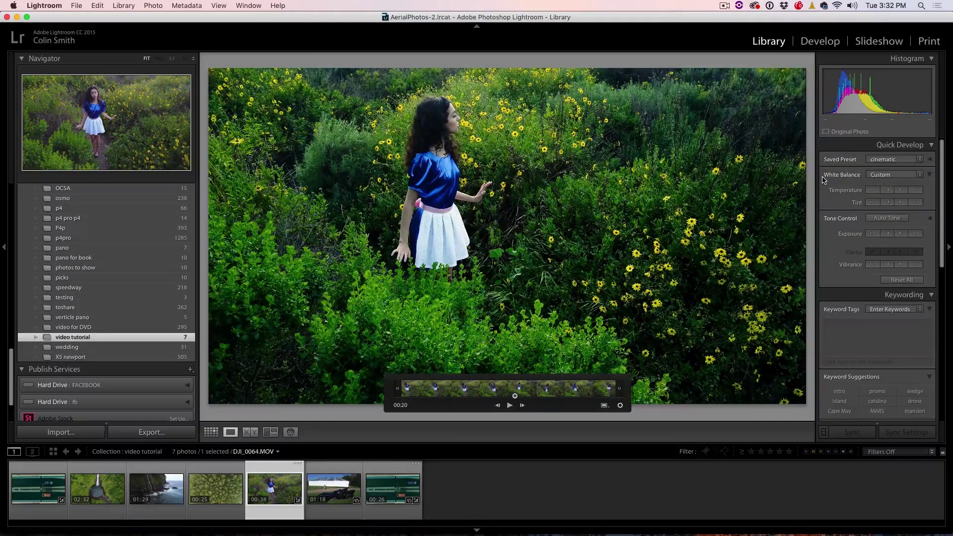
left_click(921, 159)
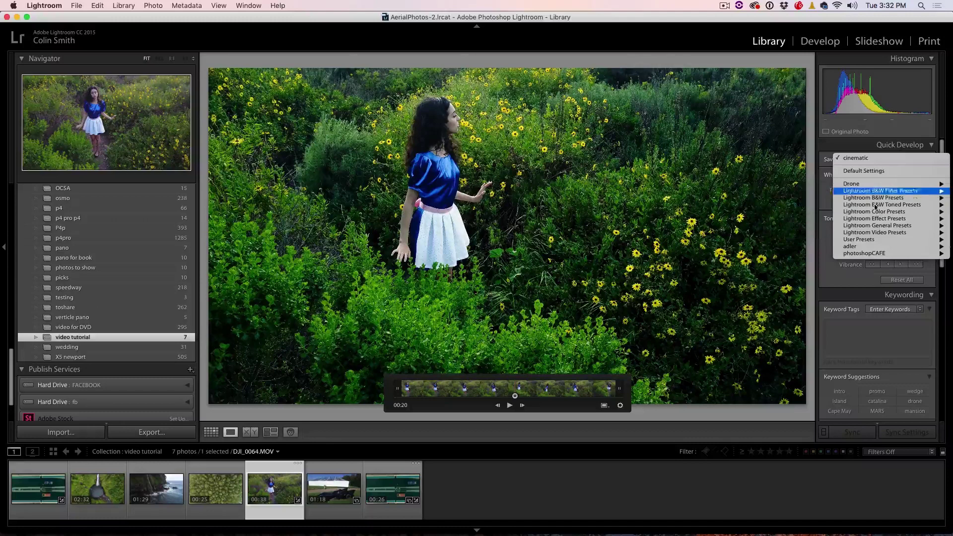
mouse_move(874, 253)
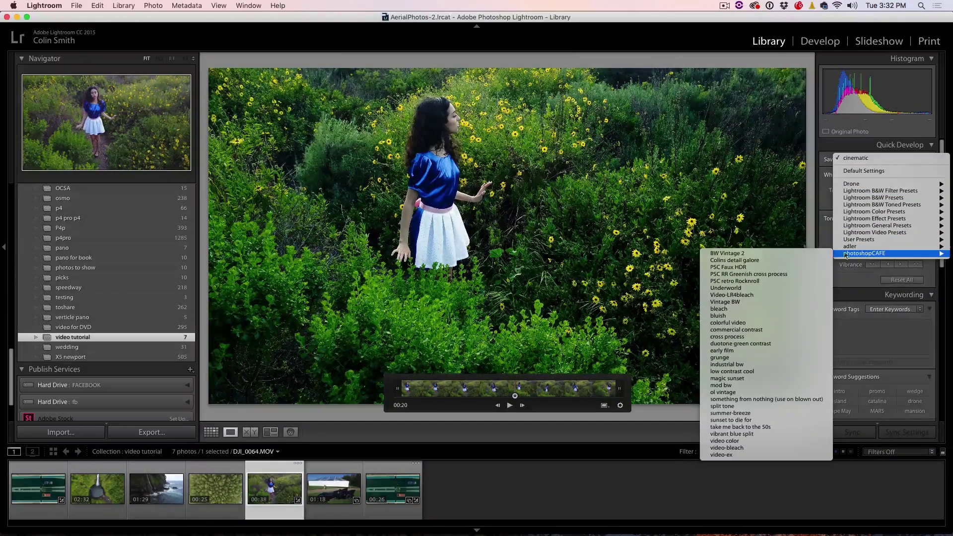
left_click(764, 289)
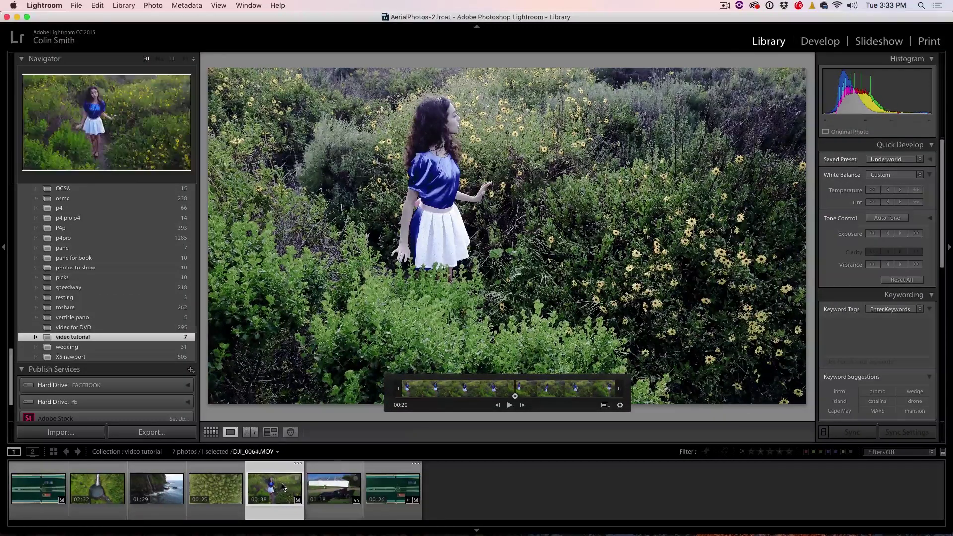
Step: Reset the DJI_0064 clip's develop settings to default via its context menu
right_click(282, 487)
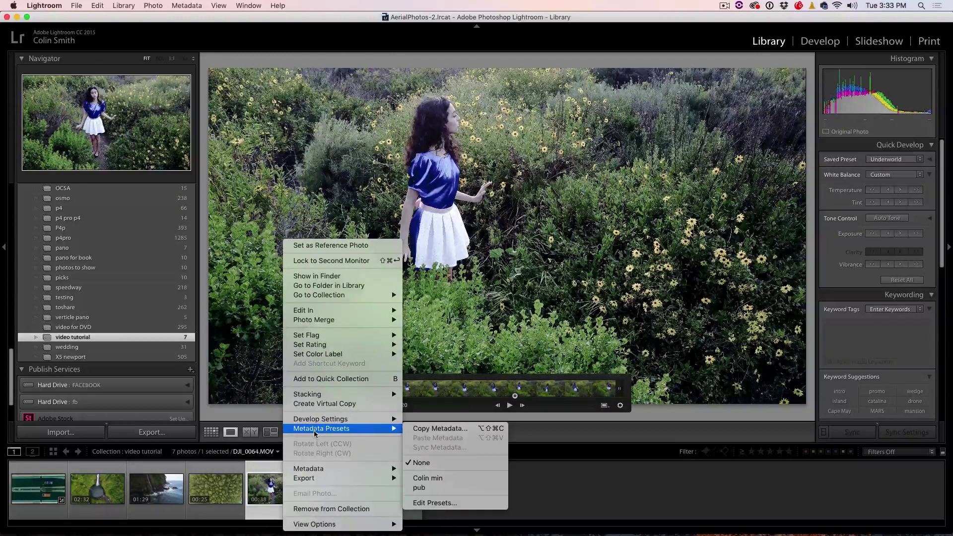
mouse_move(321, 418)
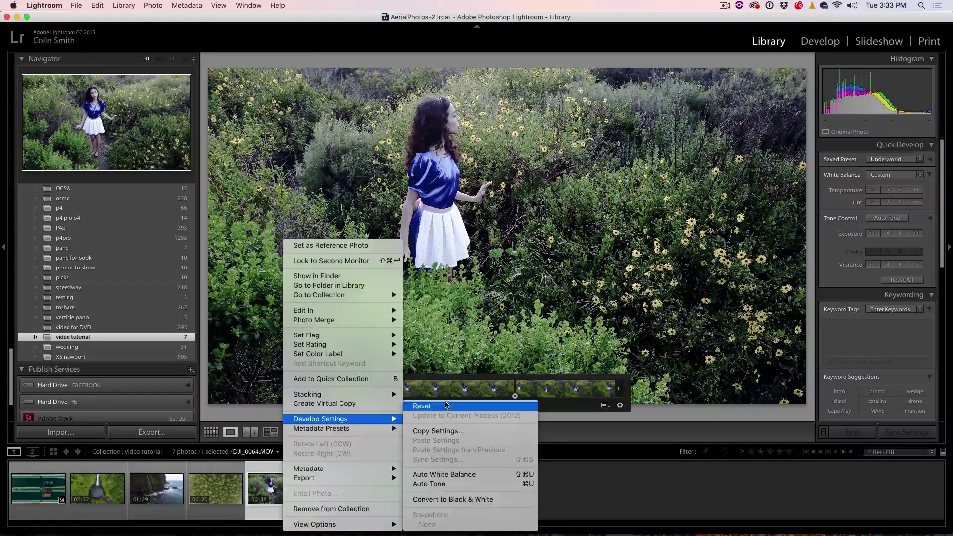
left_click(445, 405)
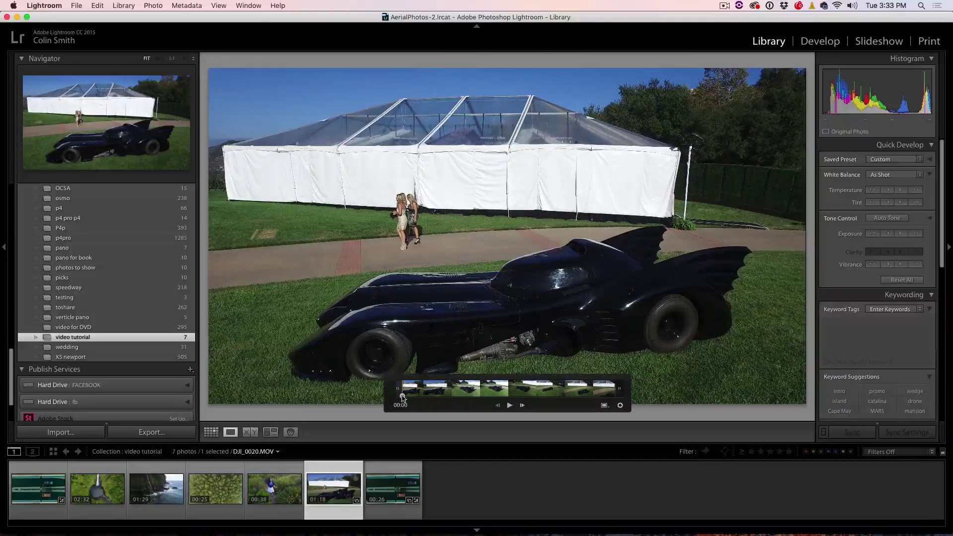
Step: Scrub the Batmobile clip to about 00:57 and step forward three frames
left_click_drag(401, 396, 550, 398)
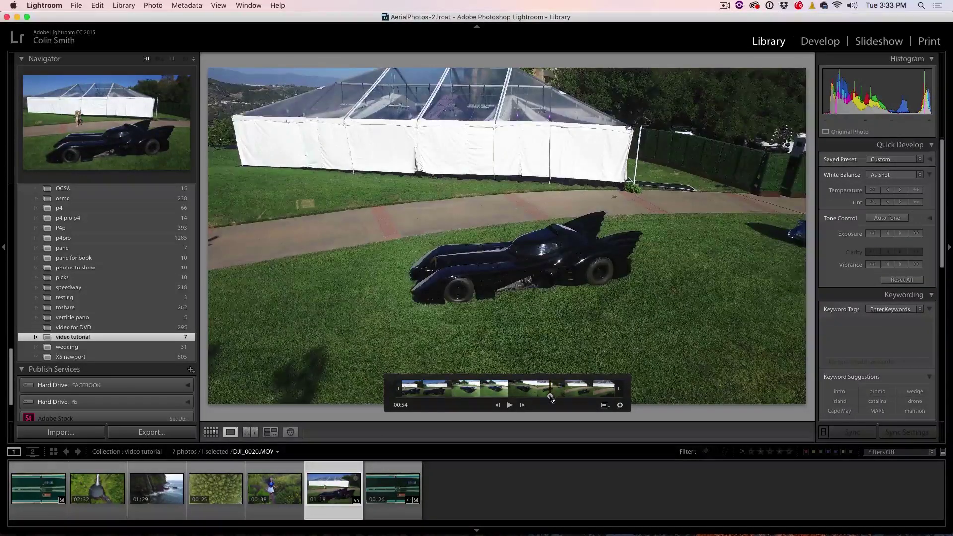
left_click_drag(550, 398, 557, 397)
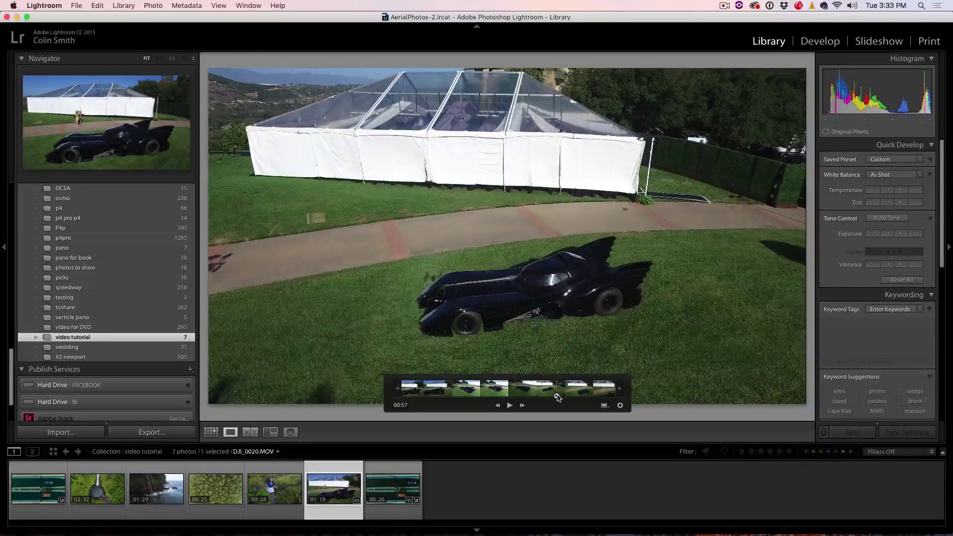
left_click(521, 405)
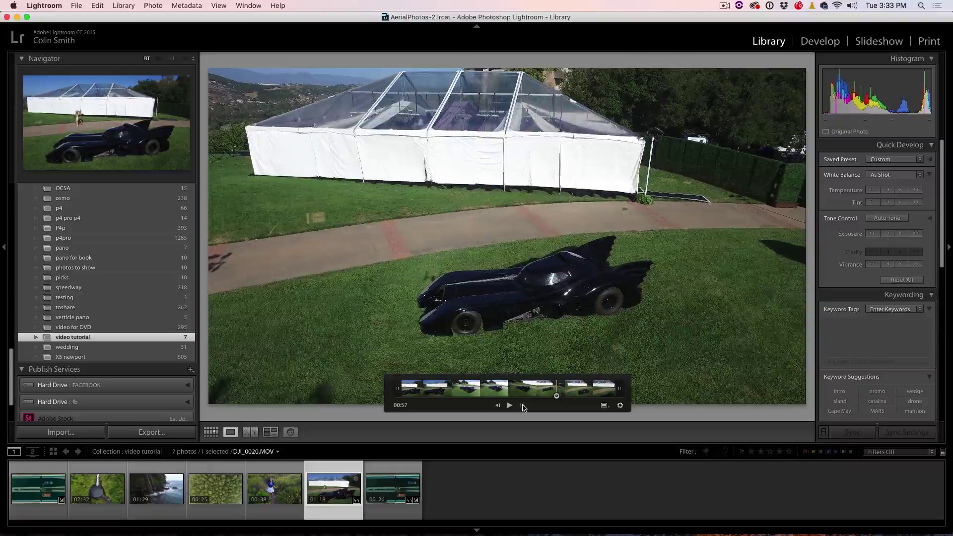
left_click(522, 406)
left_click(521, 405)
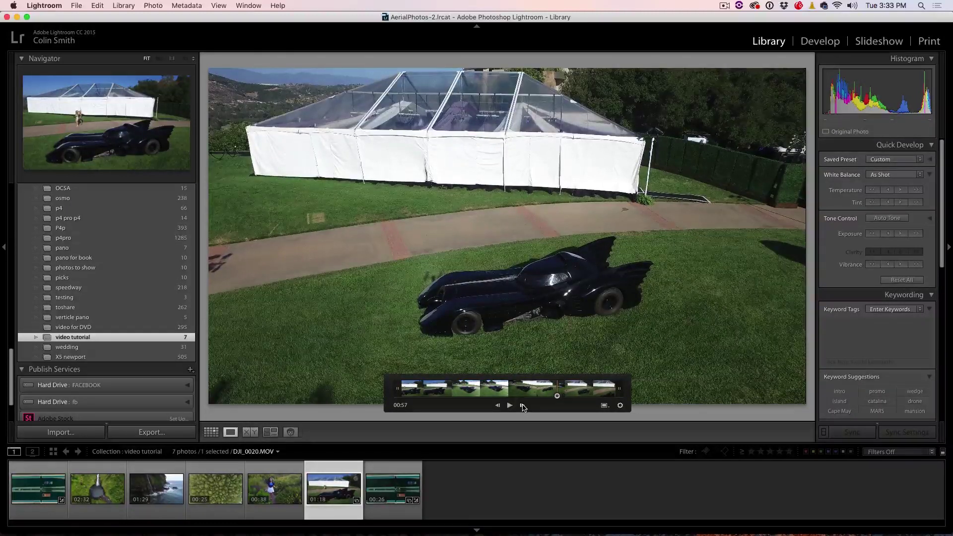
Step: Capture the current frame as a new still photo DJI_0020-2 in the collection
left_click(603, 407)
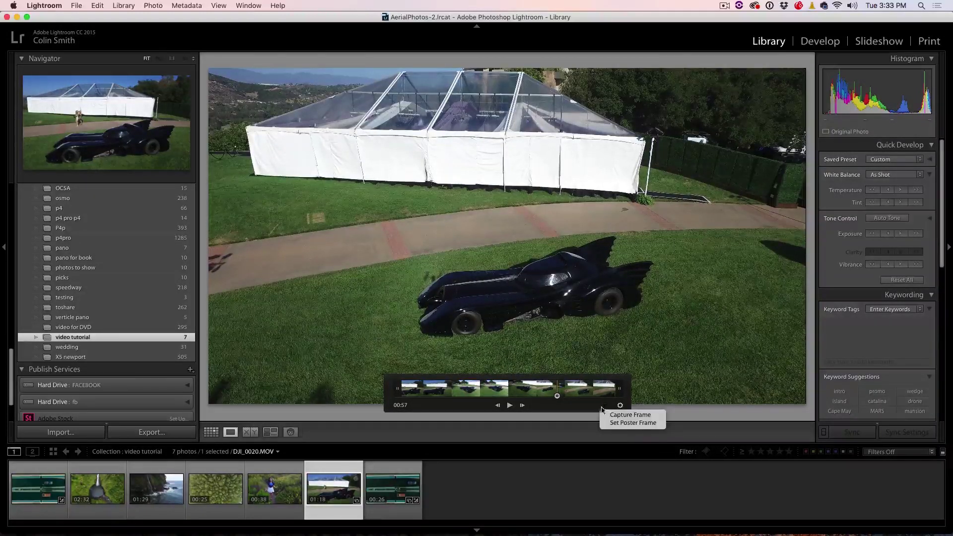
left_click(608, 416)
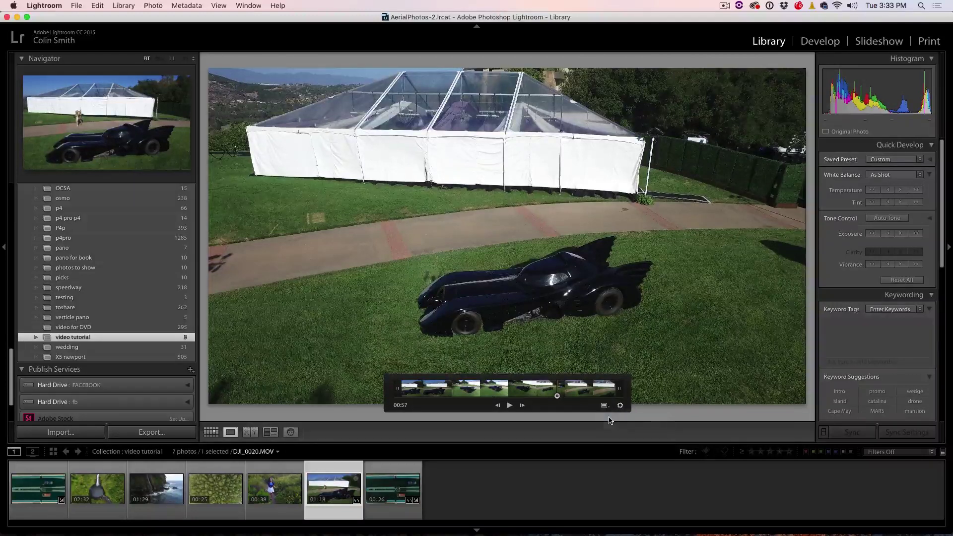
left_click(42, 498)
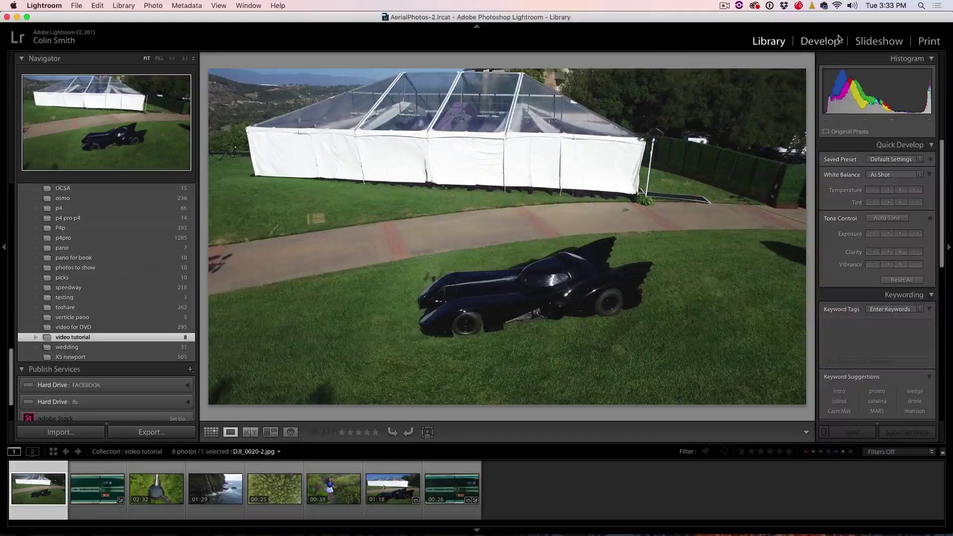
Step: In Develop, set the still to Shadows +43, Clarity +22, Saturation -15 and Contrast +12
left_click(819, 41)
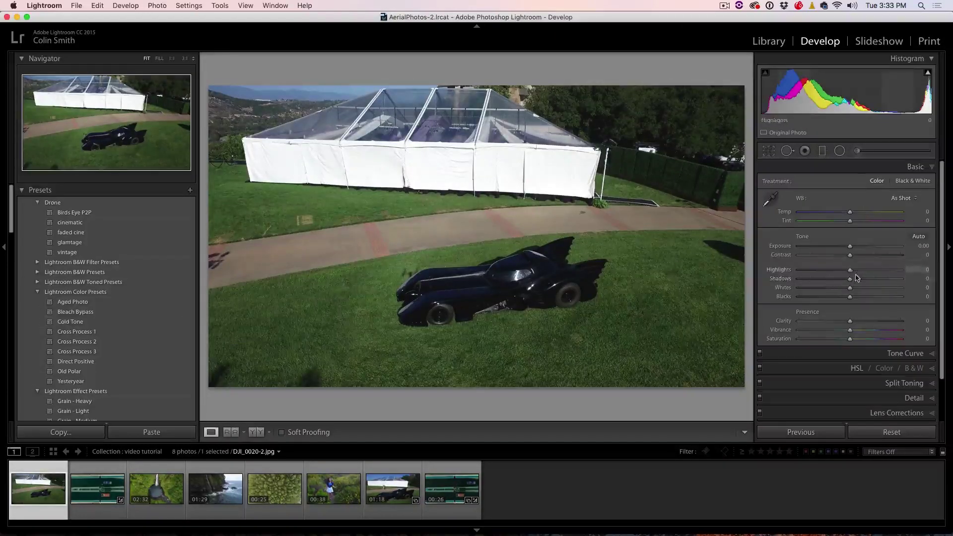
left_click_drag(849, 278, 872, 280)
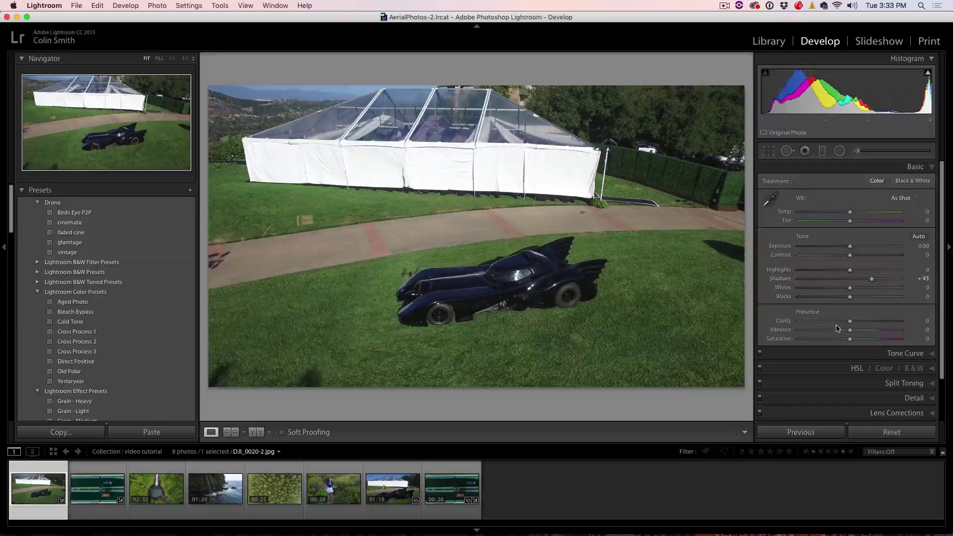
mouse_move(849, 321)
left_mouse_down()
mouse_move(861, 322)
mouse_move(841, 339)
left_mouse_up()
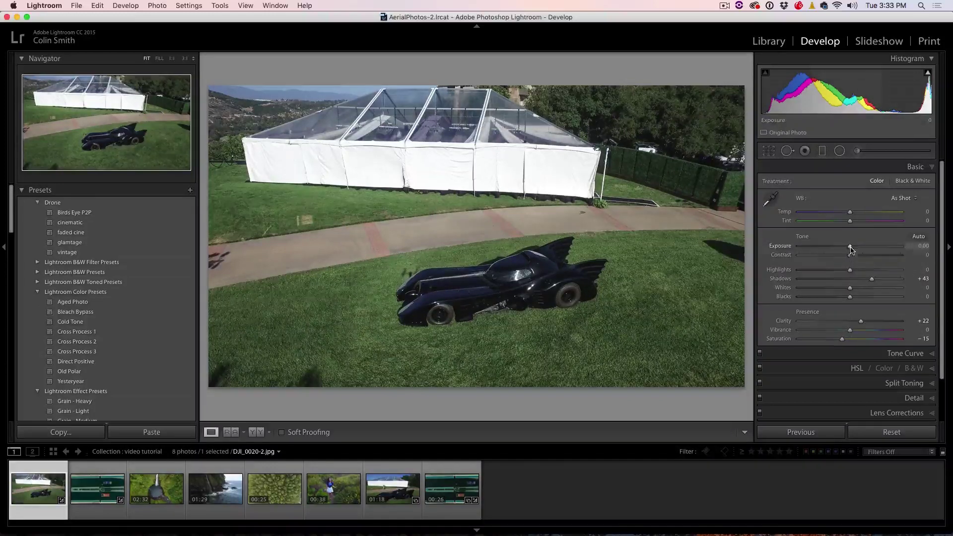
left_click_drag(850, 255, 856, 257)
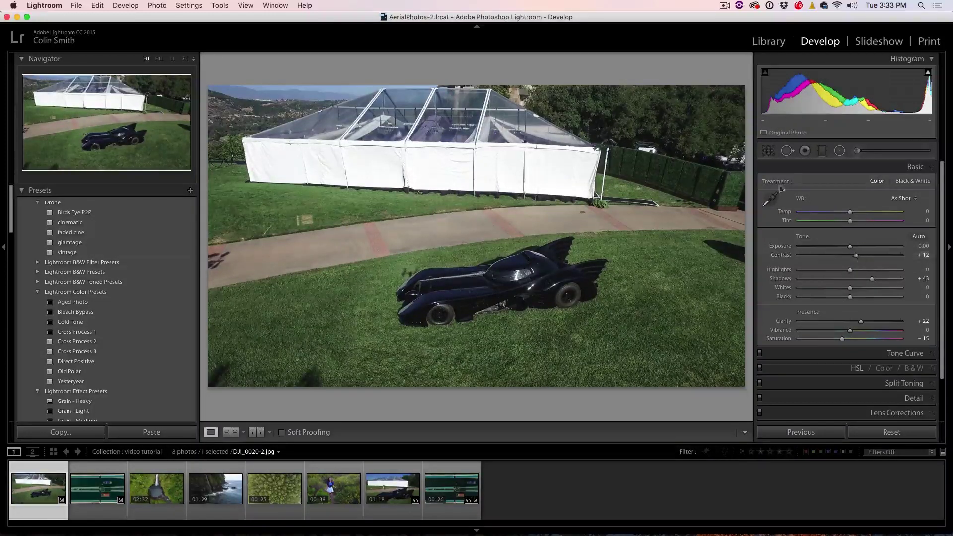
Step: Crop the still tightly around the Batmobile and commit the crop
left_click(768, 151)
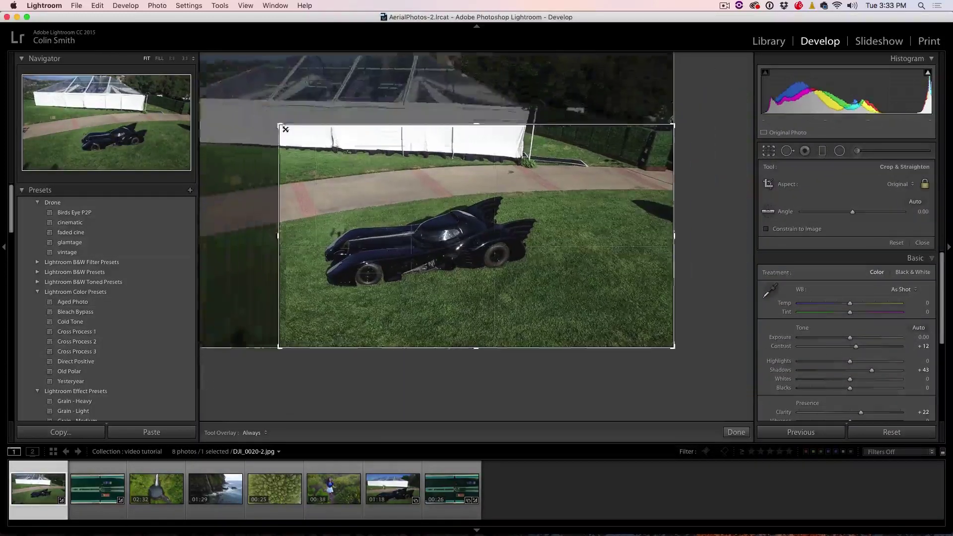
left_click_drag(205, 83, 310, 143)
mouse_move(518, 232)
left_mouse_down()
mouse_move(548, 242)
mouse_move(569, 221)
left_mouse_up()
key("Return")
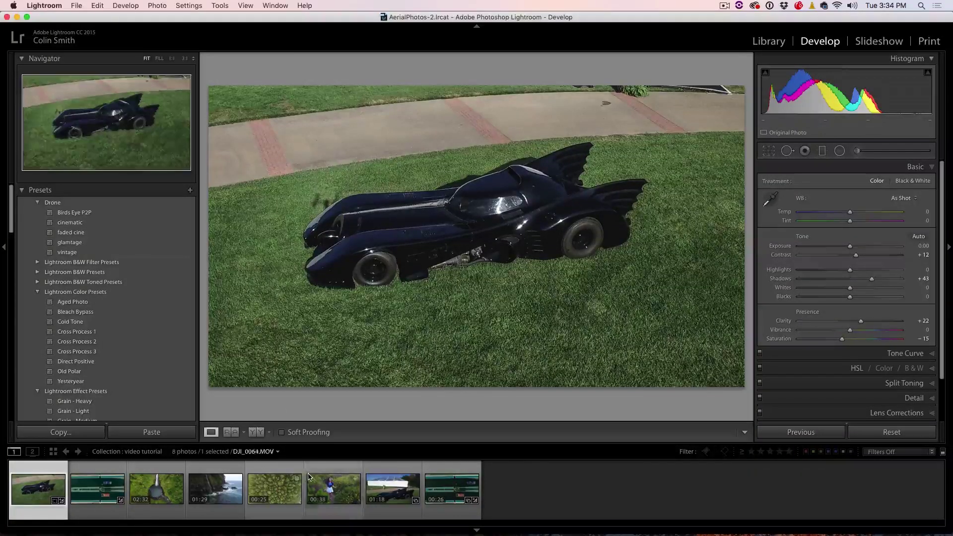
Step: Select only the DJI_0027 waterfall clip in the filmstrip and view it in Library loupe
left_click(283, 489)
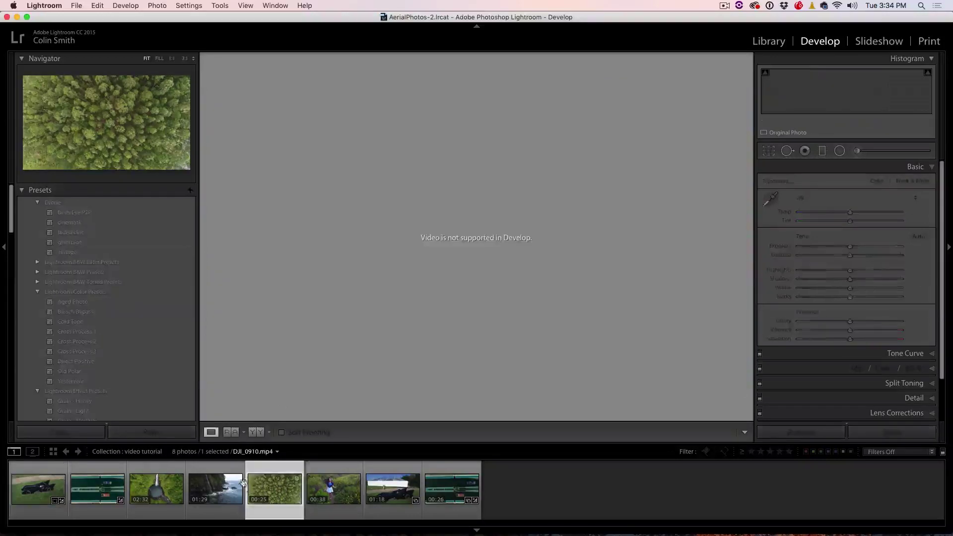
left_click(171, 487, "shift")
left_click(519, 491)
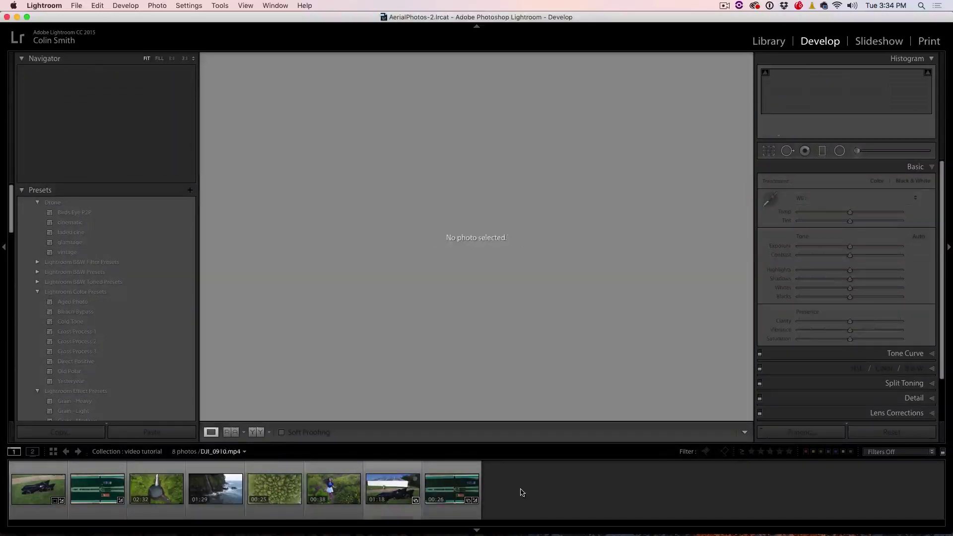
left_click(166, 486)
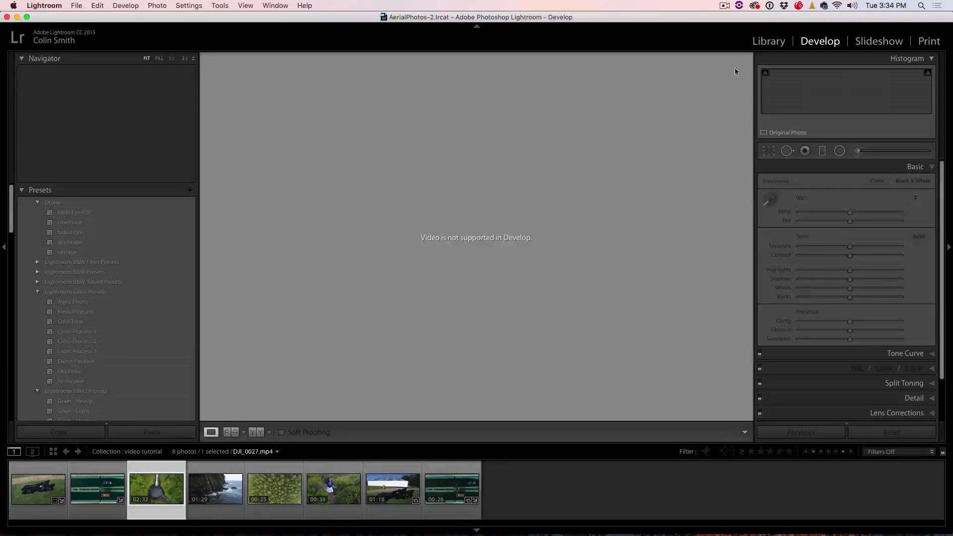
key("e")
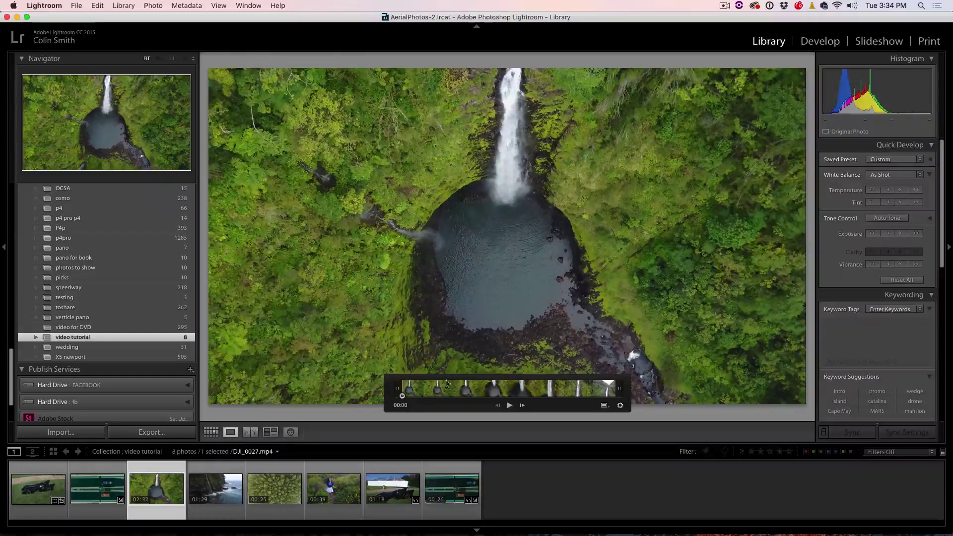
Step: Trim the waterfall clip to about 11 seconds, then open the DJI_0039.MOV ocean-cliff clip
left_click_drag(401, 391, 435, 392)
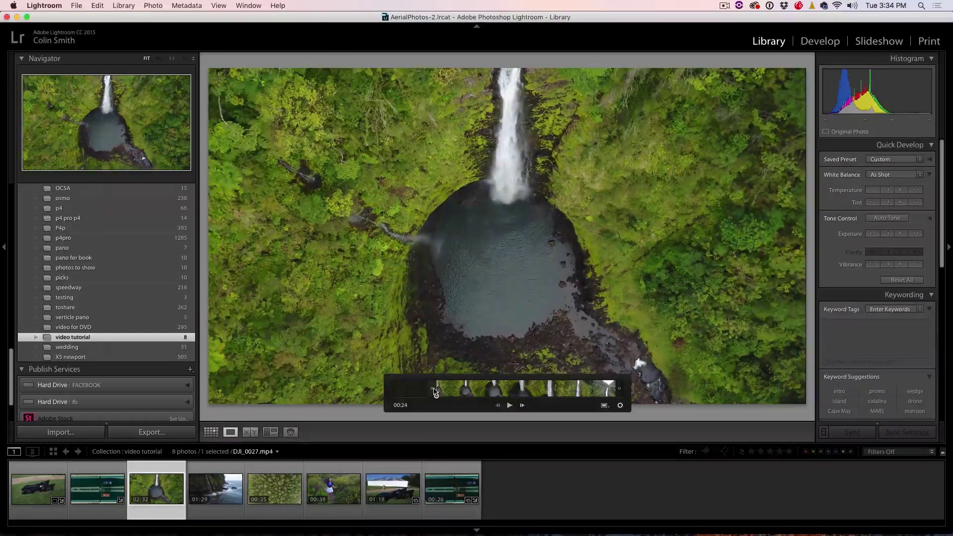
left_click_drag(625, 392, 469, 384)
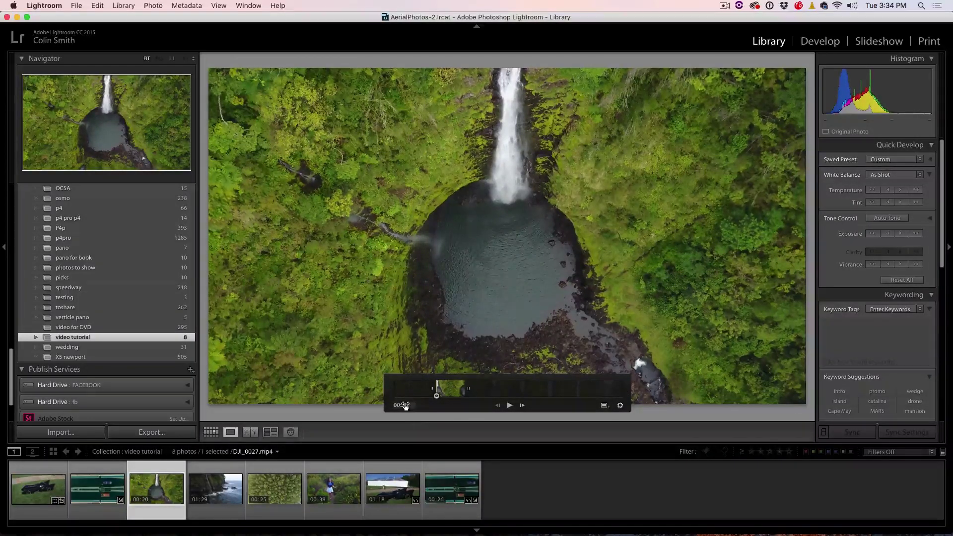
left_click_drag(470, 389, 453, 386)
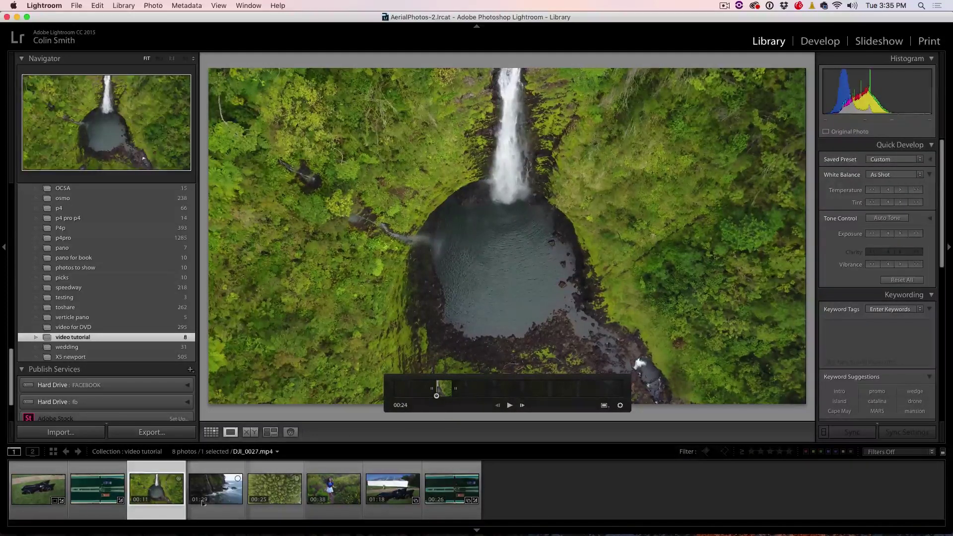
left_click(226, 497)
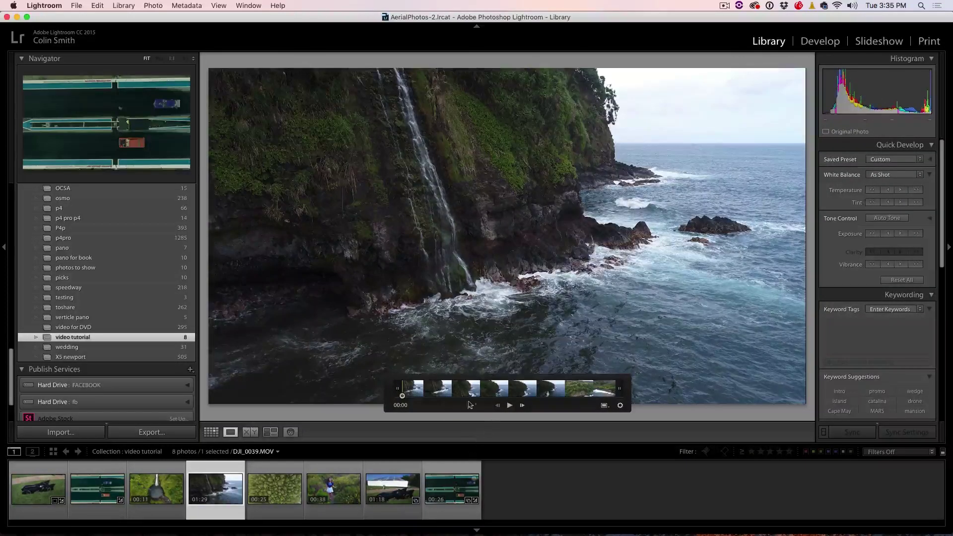
Step: Trim the cliff clip to about 4 seconds, then open the DJI_0910 forest clip
mouse_move(400, 395)
left_mouse_down()
mouse_move(569, 401)
mouse_move(415, 392)
left_mouse_up()
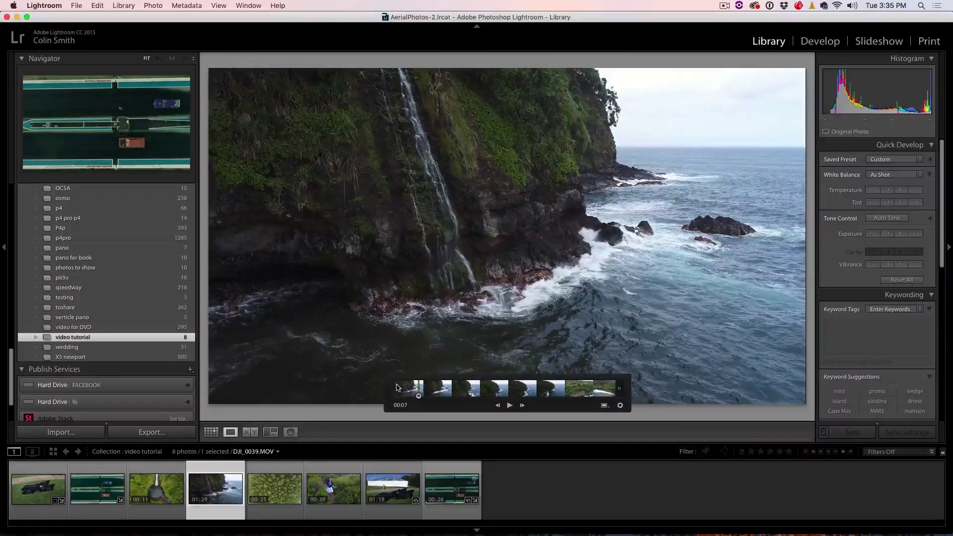
left_click_drag(414, 392, 425, 395)
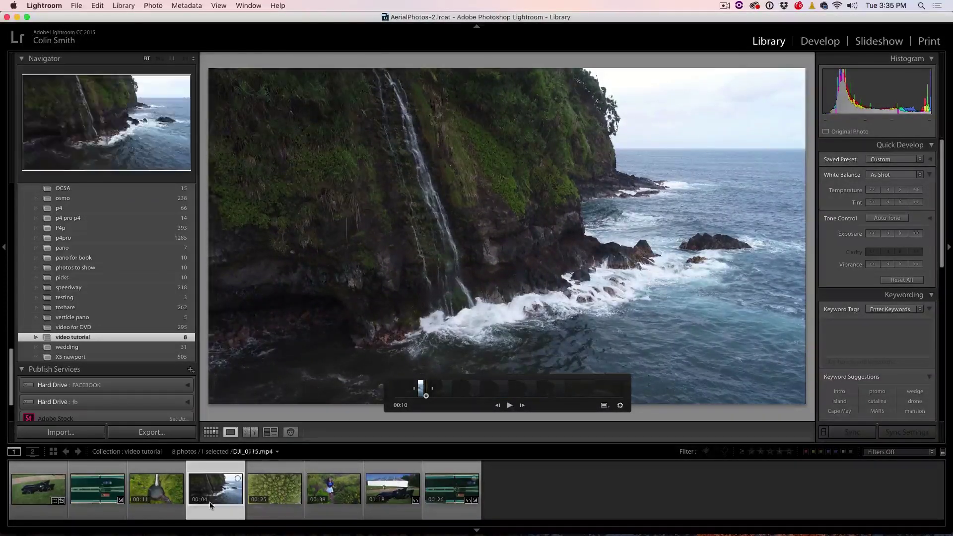
left_click(257, 498)
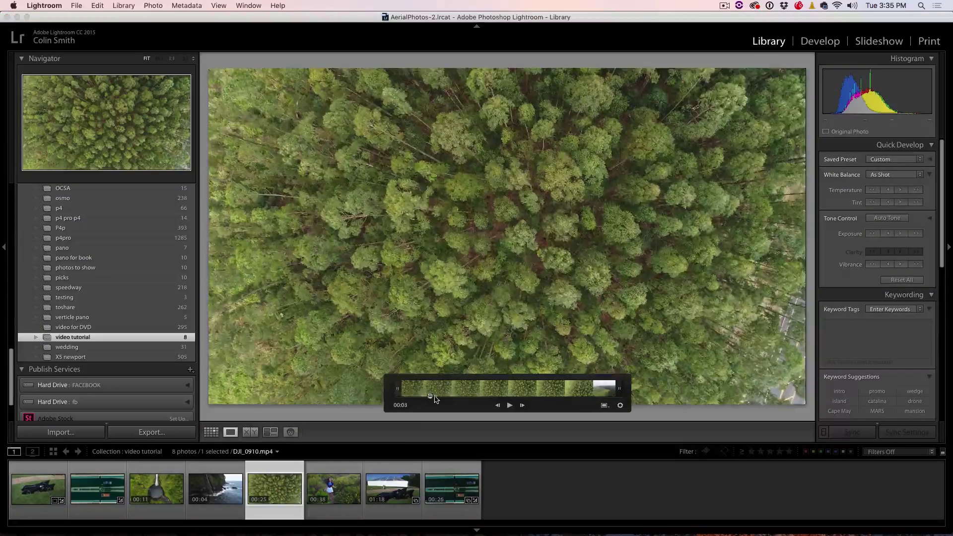
Step: Trim the forest-canopy clip down to about 6 seconds
left_click_drag(403, 397, 437, 391)
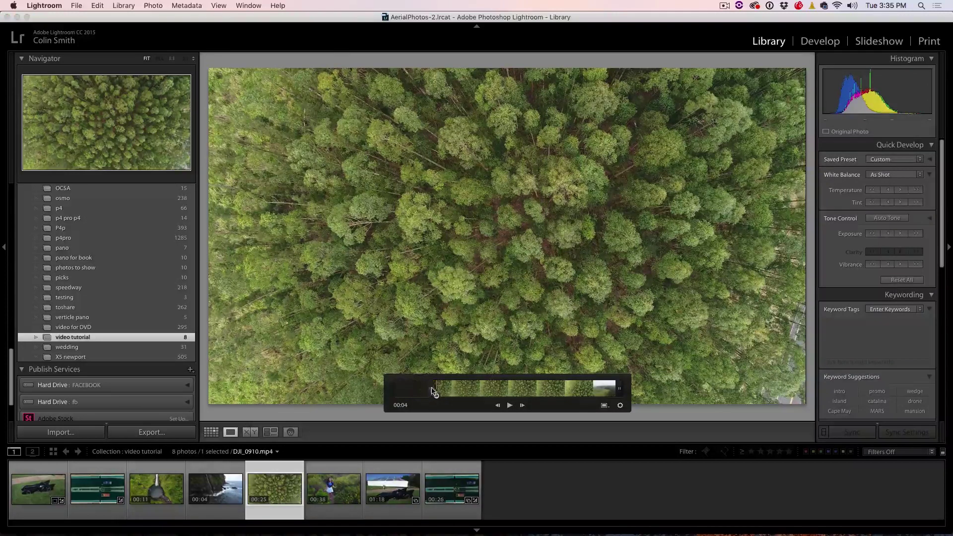
mouse_move(617, 391)
left_mouse_down()
mouse_move(502, 392)
mouse_move(464, 382)
left_mouse_up()
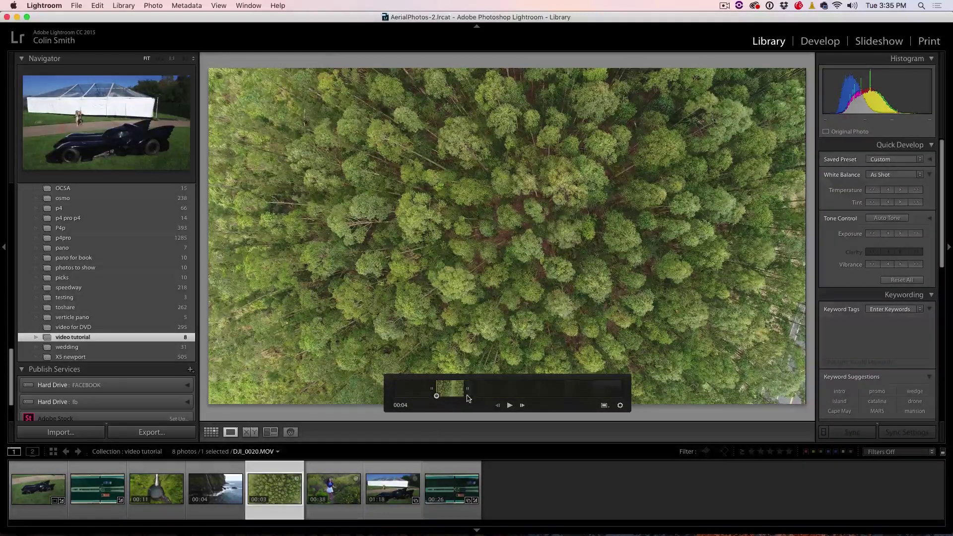
left_click_drag(464, 383, 496, 390)
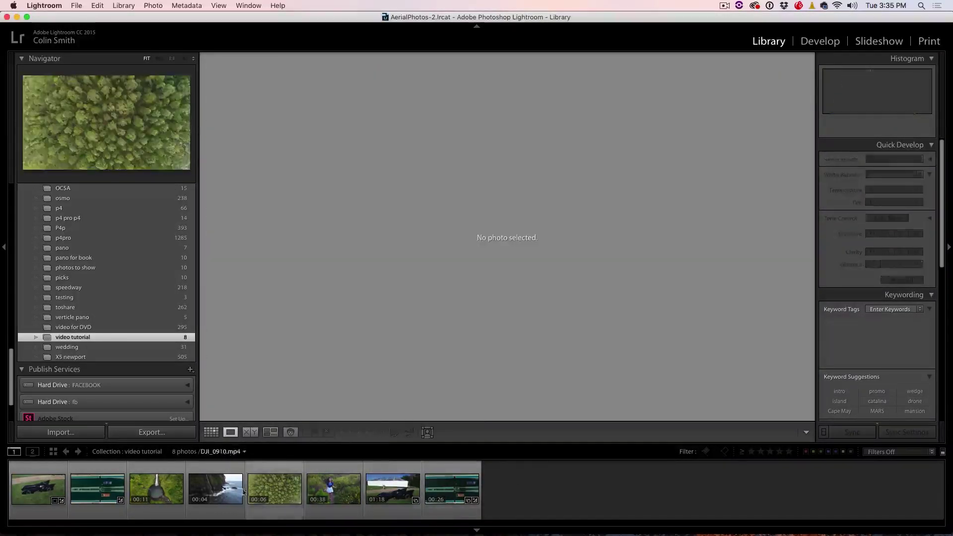
Step: Select the waterfall, cliff and forest clips together in the filmstrip
left_click(156, 487)
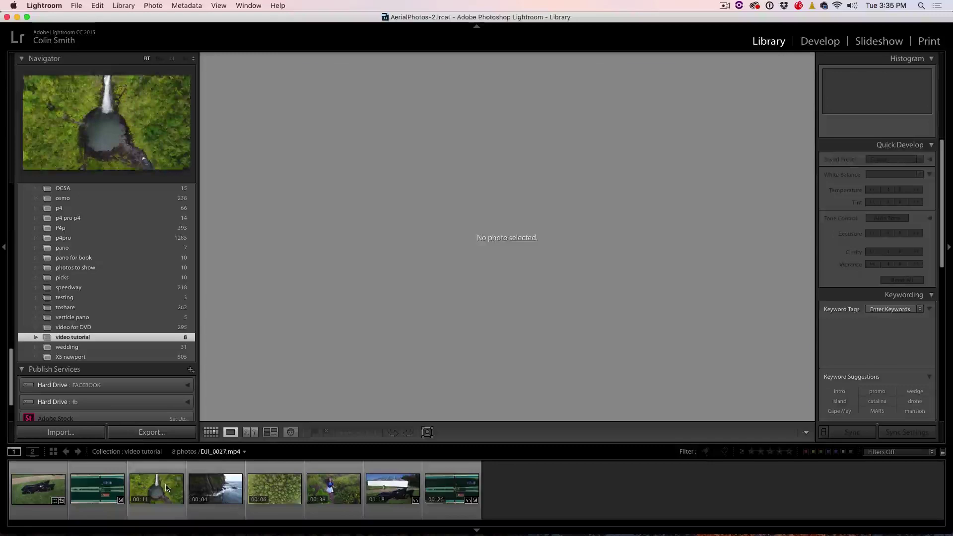
left_click(252, 487)
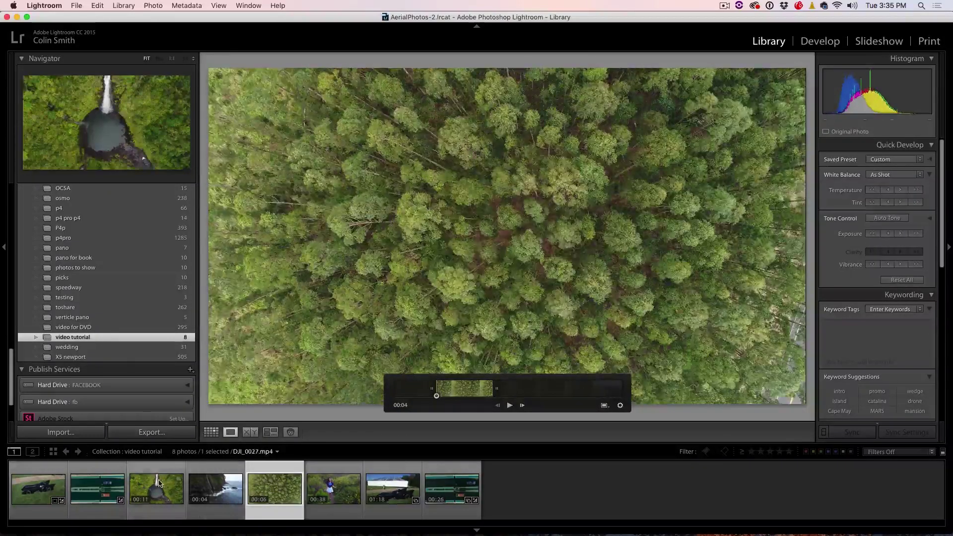
left_click(156, 482, "shift")
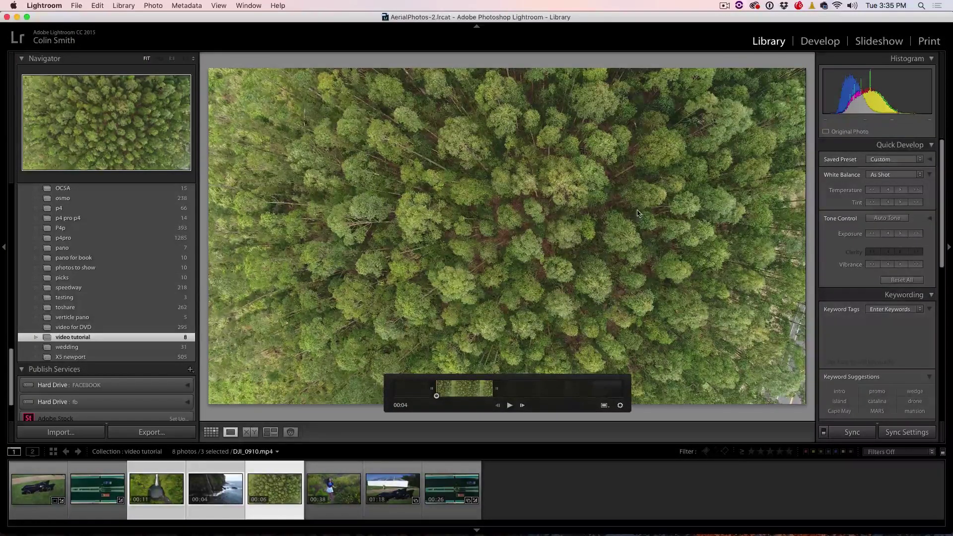
Step: In Slideshow, use Selected Photos only and apply the Crop To Fill template
left_click(870, 44)
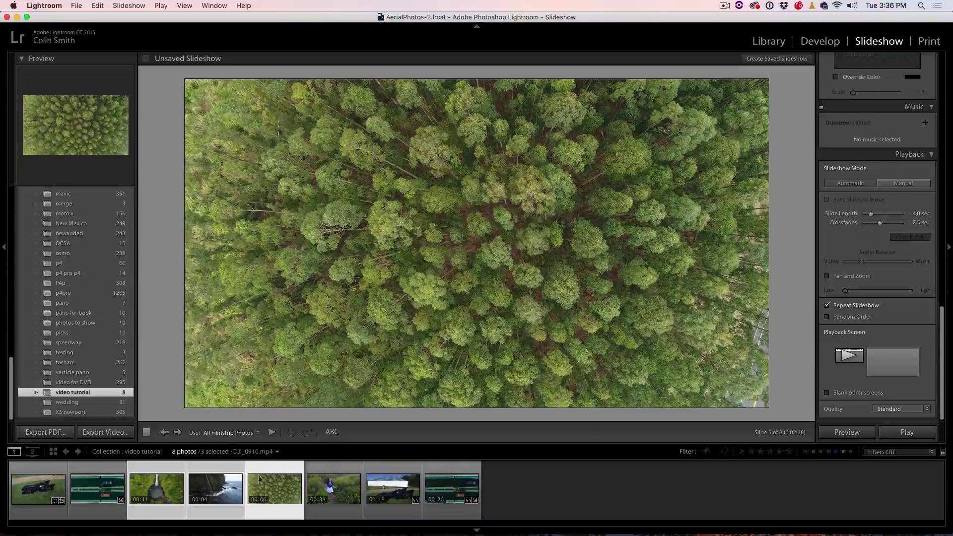
left_click(221, 433)
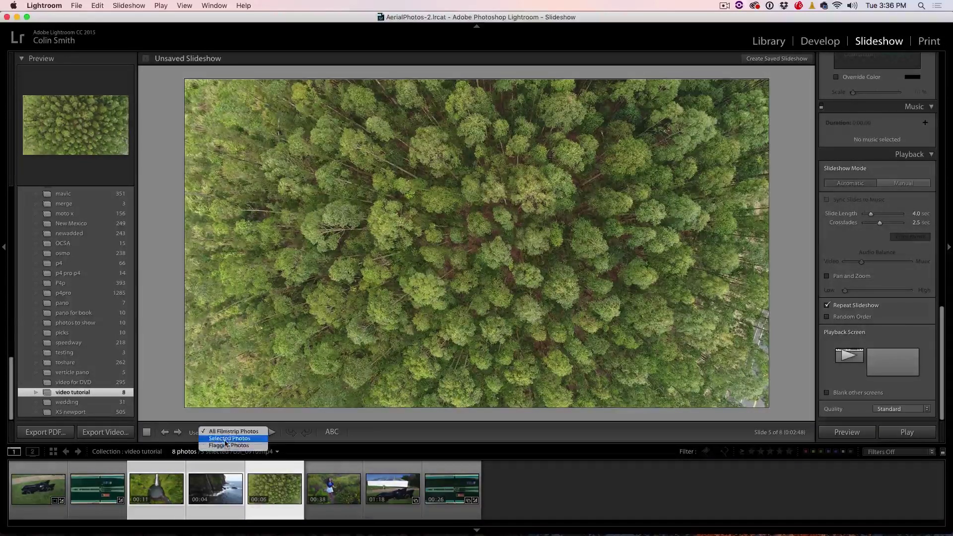
left_click(226, 440)
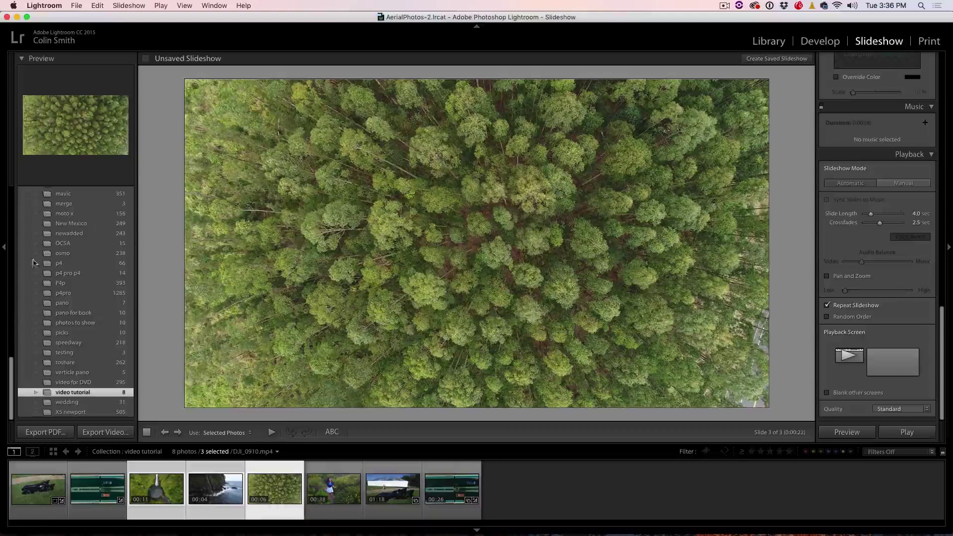
left_click_drag(11, 361, 11, 300)
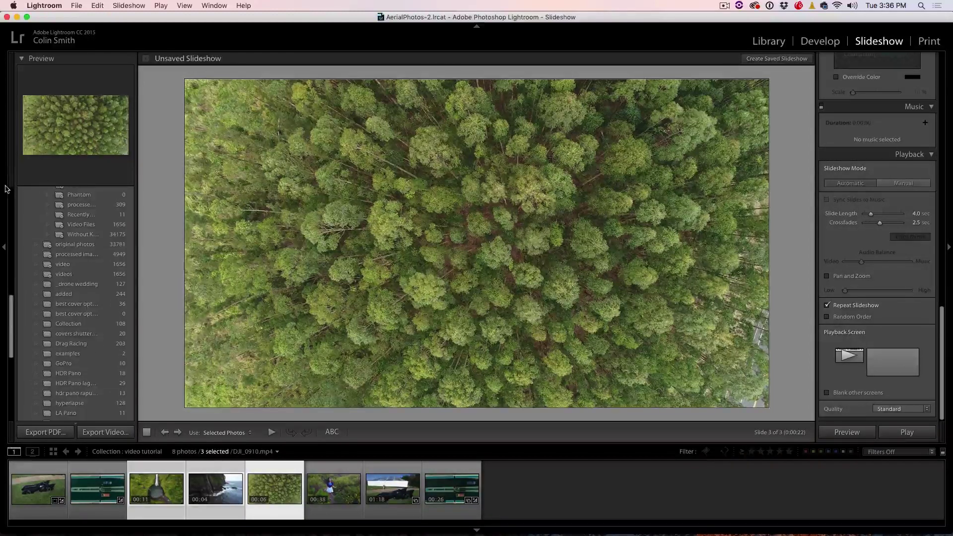
scroll(9, 228, "up", 10)
left_click(82, 215)
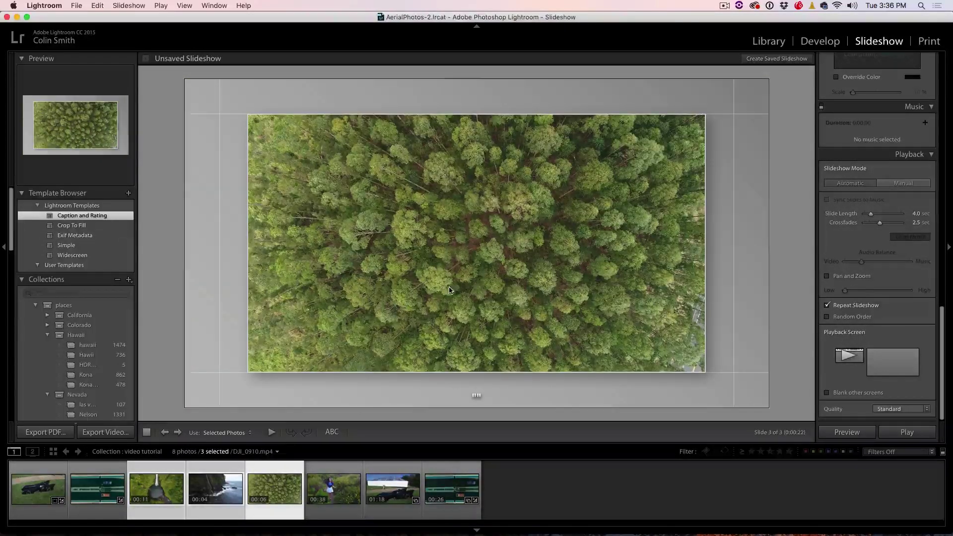
left_click(72, 225)
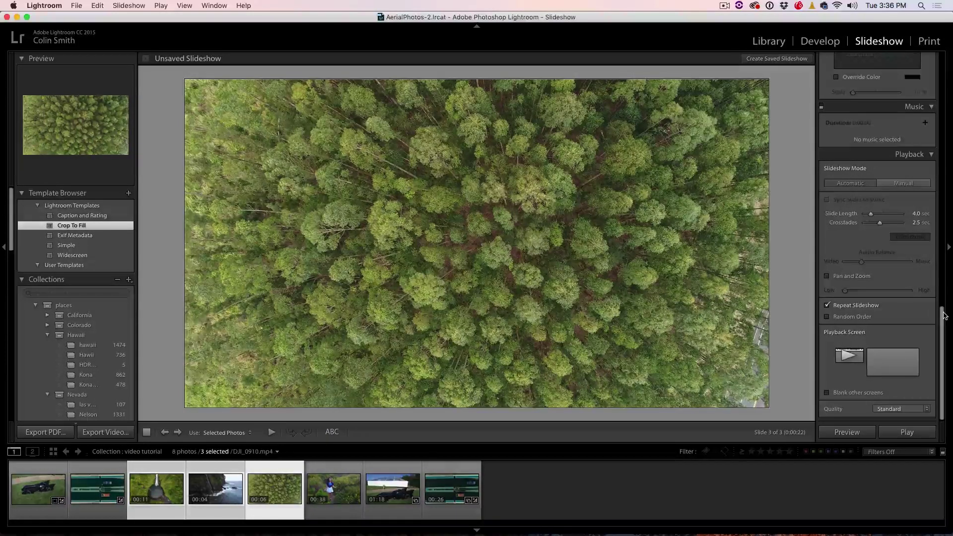
scroll(921, 112, "up", 10)
scroll(921, 84, "up", 3)
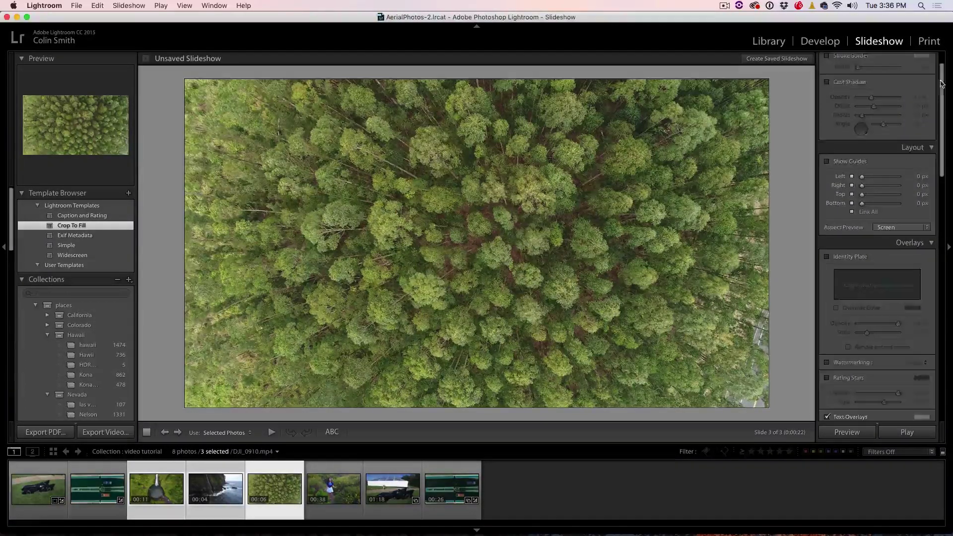
scroll(893, 135, "down", 8)
Step: Turn off Text Overlays and start the slideshow preview
left_click(859, 155)
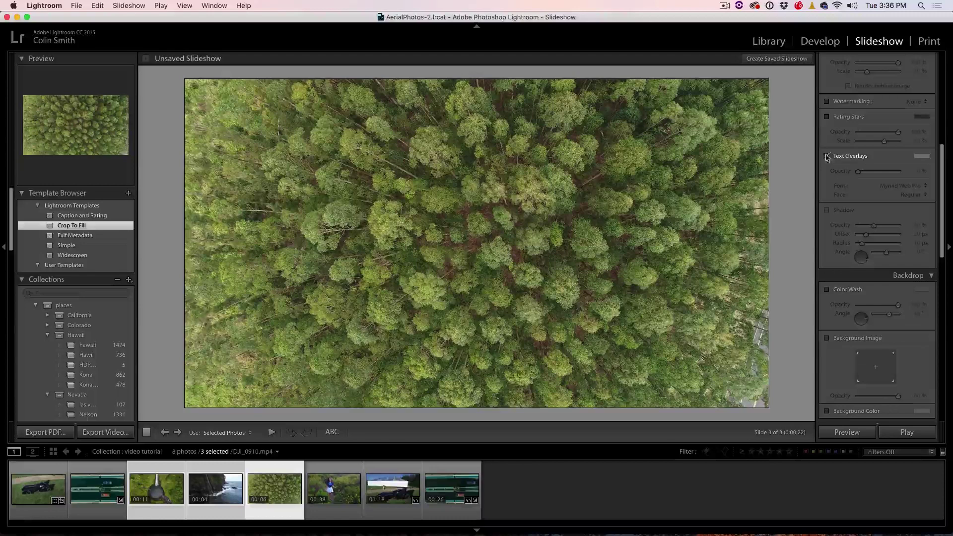
left_click_drag(942, 155, 941, 245)
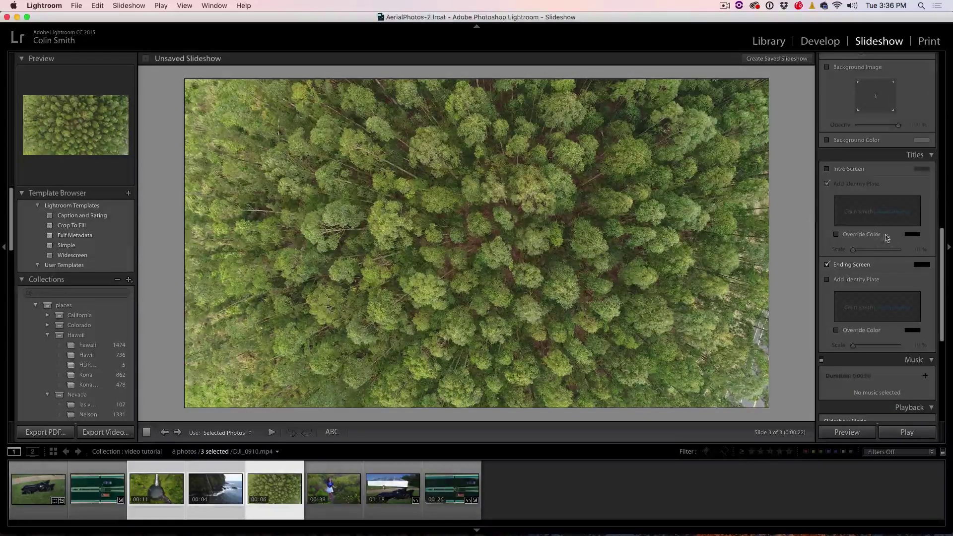
left_click_drag(942, 252, 942, 256)
scroll(936, 257, "down", 5)
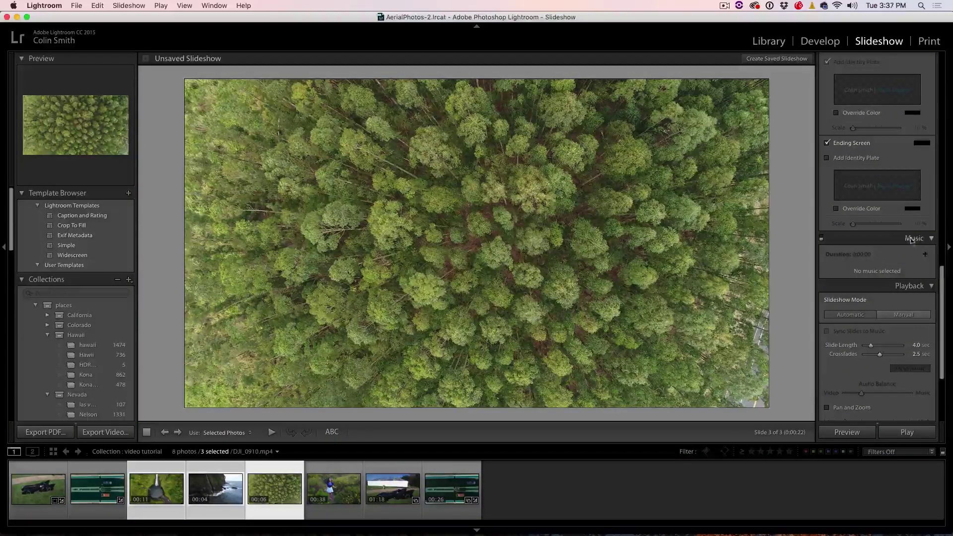
left_click(842, 430)
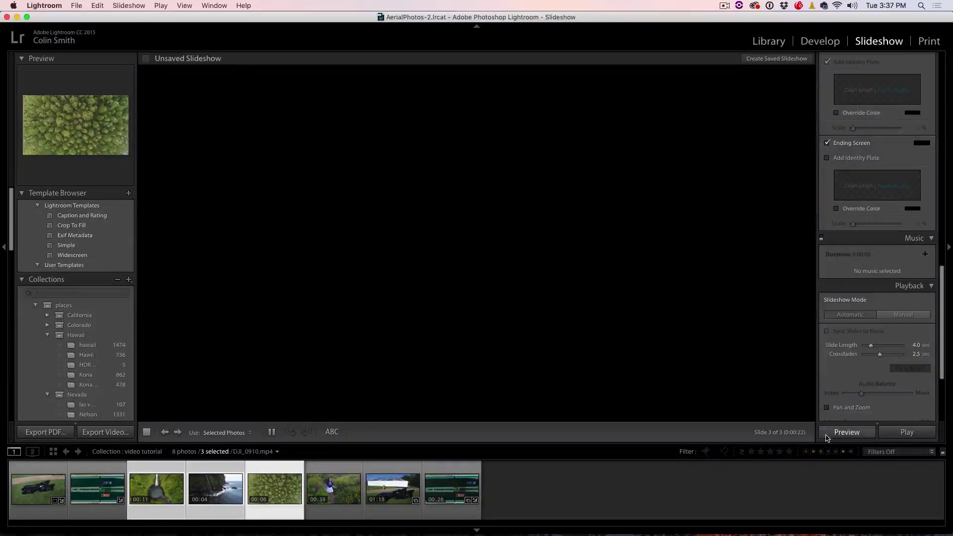
Step: Bring up the Export Video Slideshow option from the Slideshow menu
left_click(118, 3)
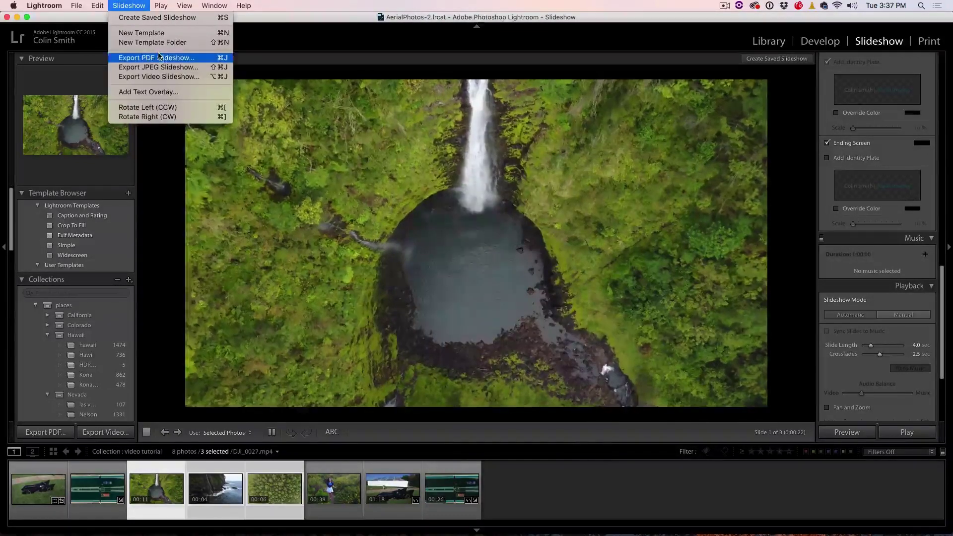